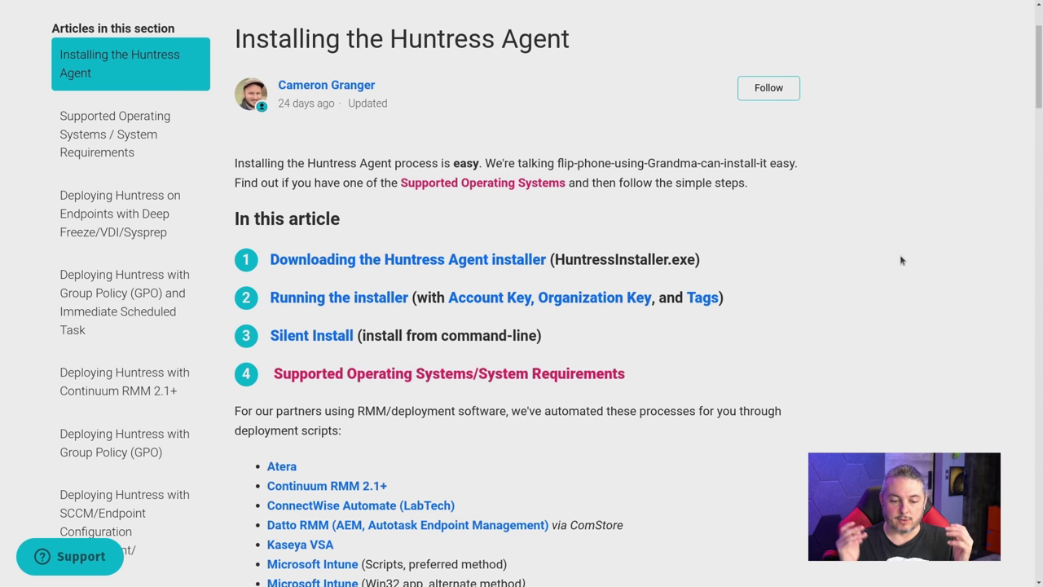
Examine the RMM and deployment script options listed in the Huntress agent installation article
scroll(902, 260, down, 4)
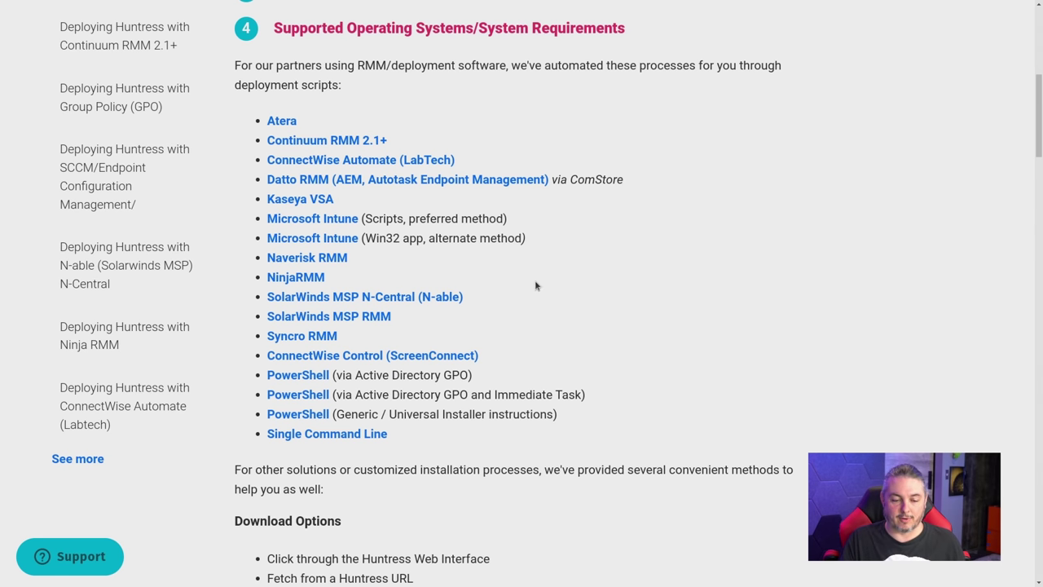
scroll(536, 286, down, 1)
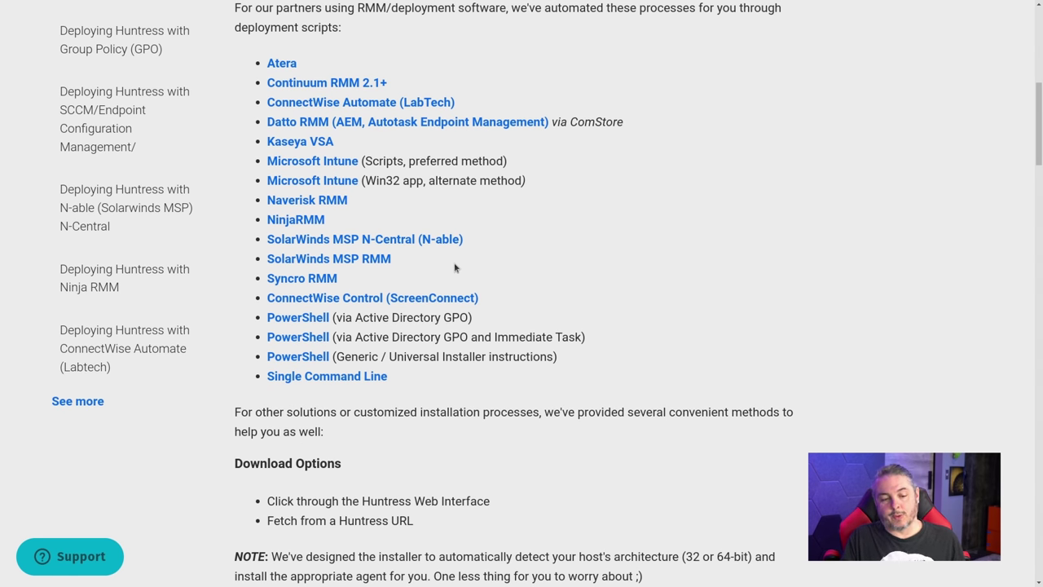
scroll(431, 324, down, 1)
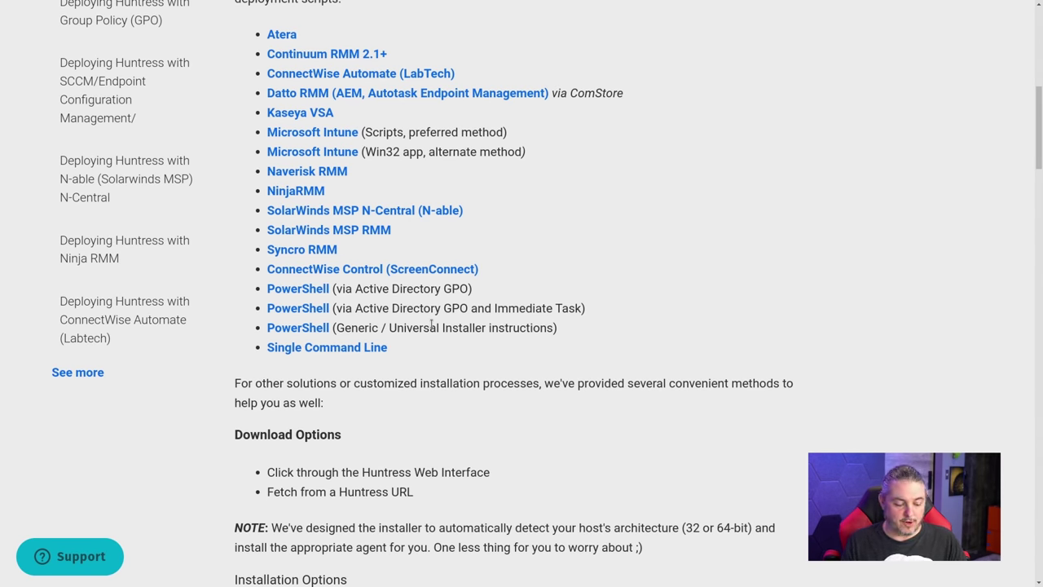
Go to the Supported Operating Systems / System Requirements article and examine which Huntress features each Windows version supports
key(alt+Left)
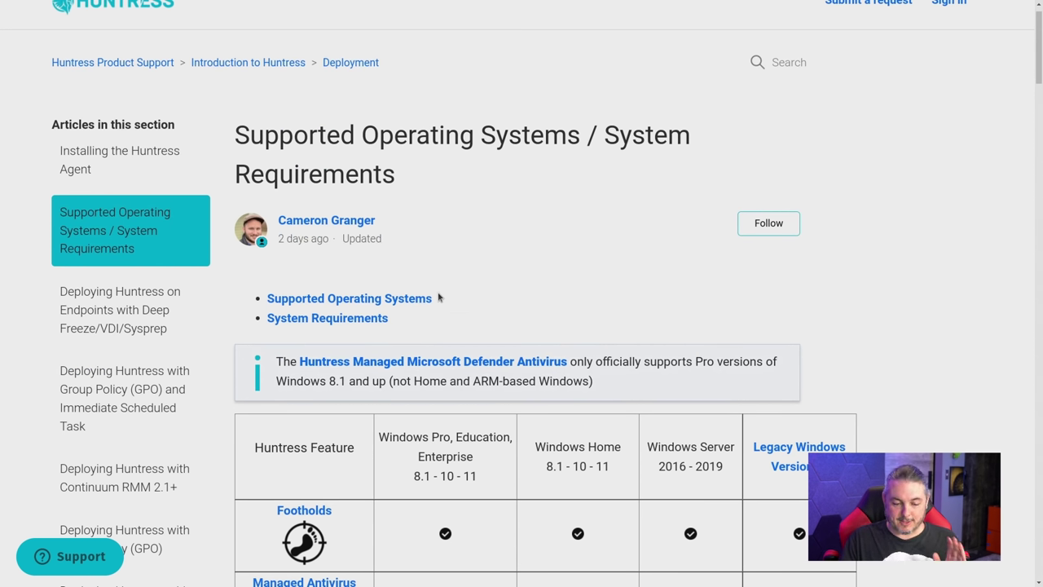
scroll(440, 297, down, 3)
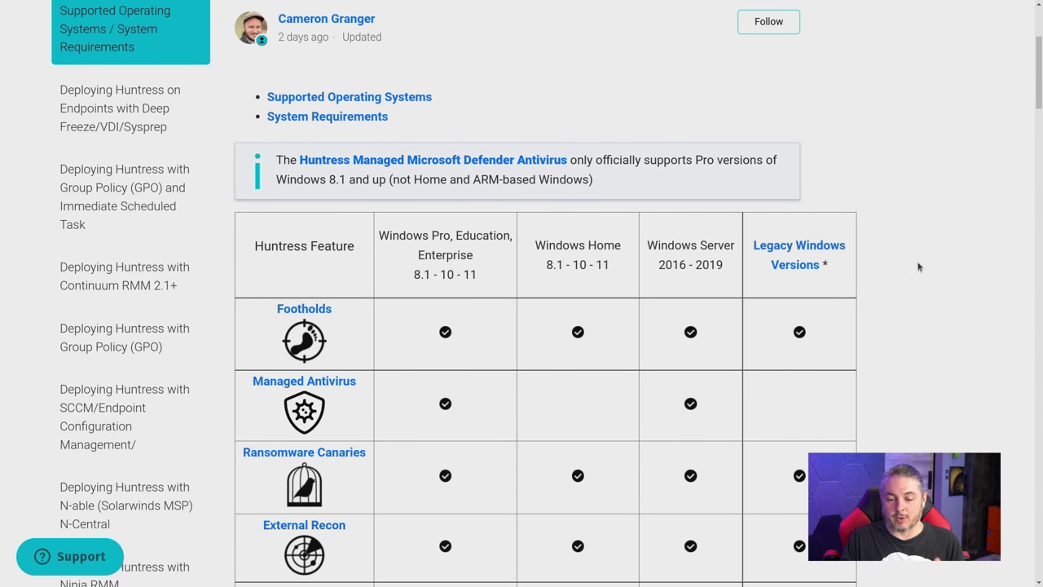
scroll(494, 384, down, 1)
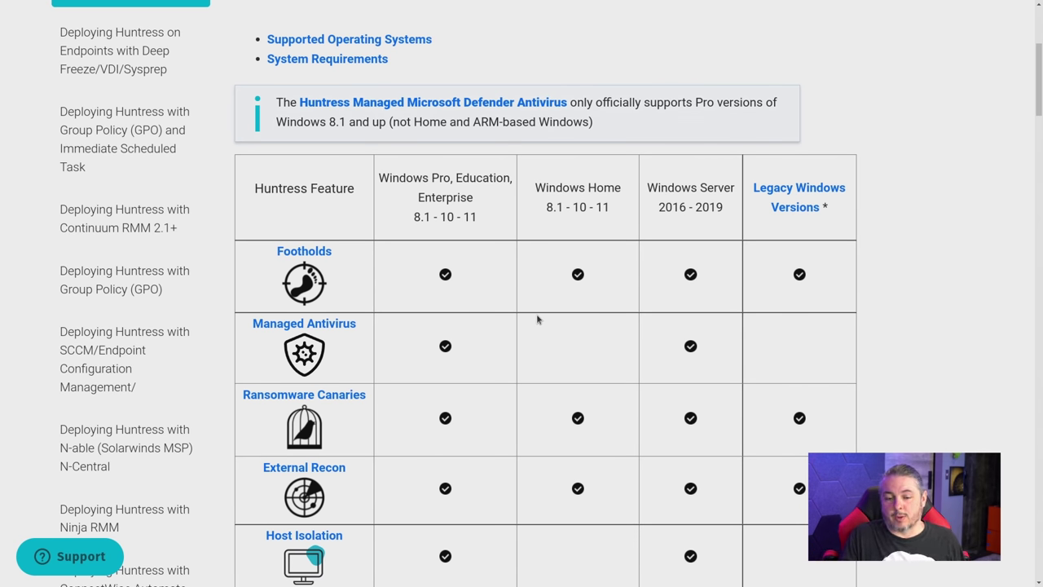
scroll(537, 320, down, 2)
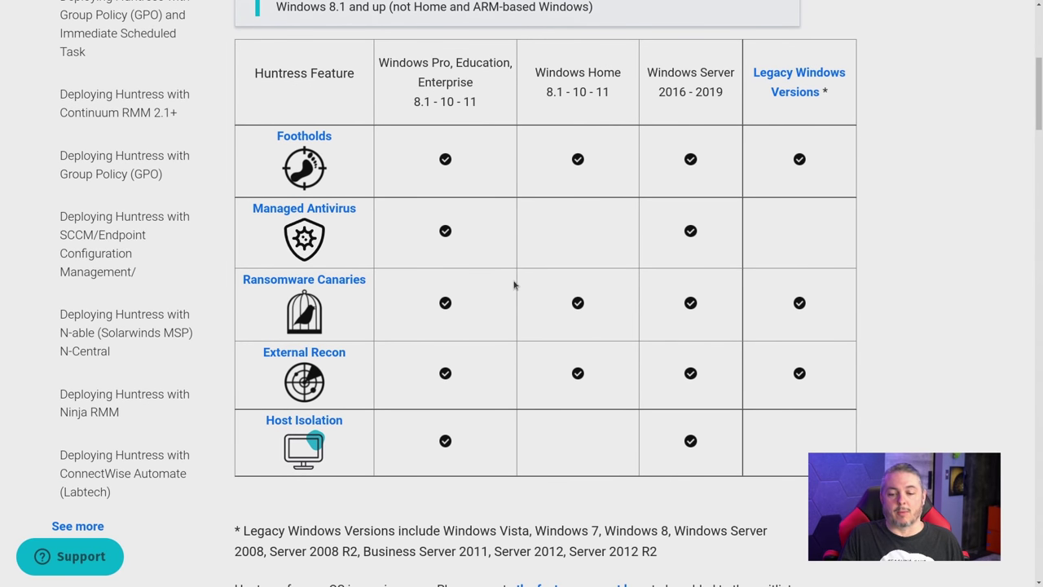
scroll(522, 280, down, 1)
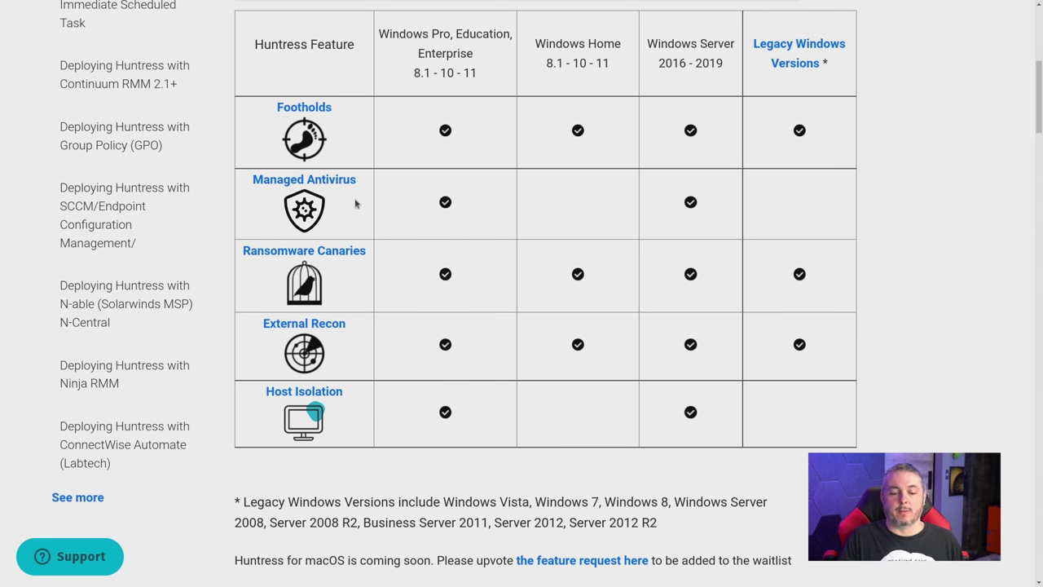
scroll(438, 411, up, 3)
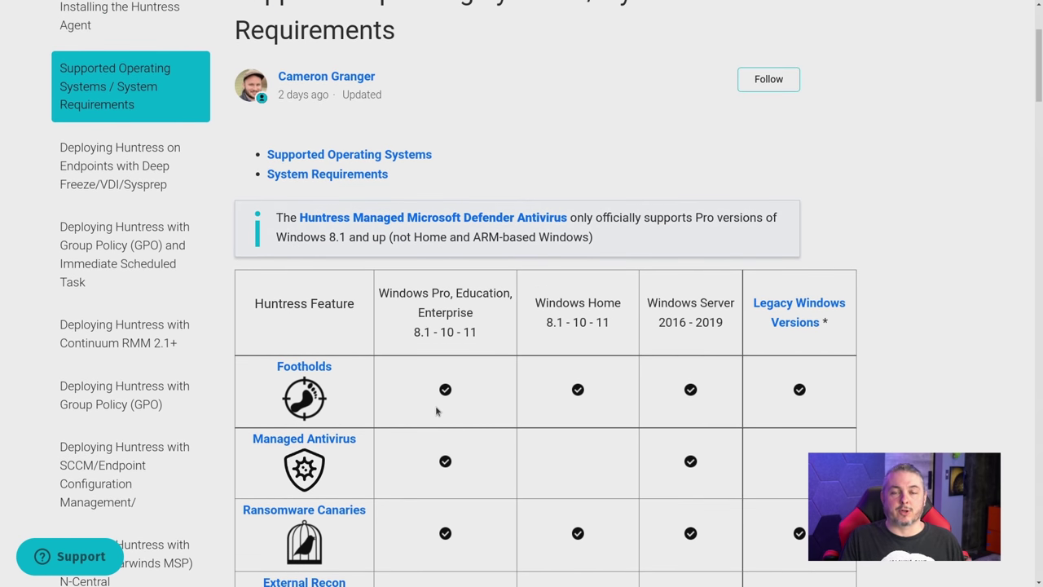
scroll(436, 412, down, 3)
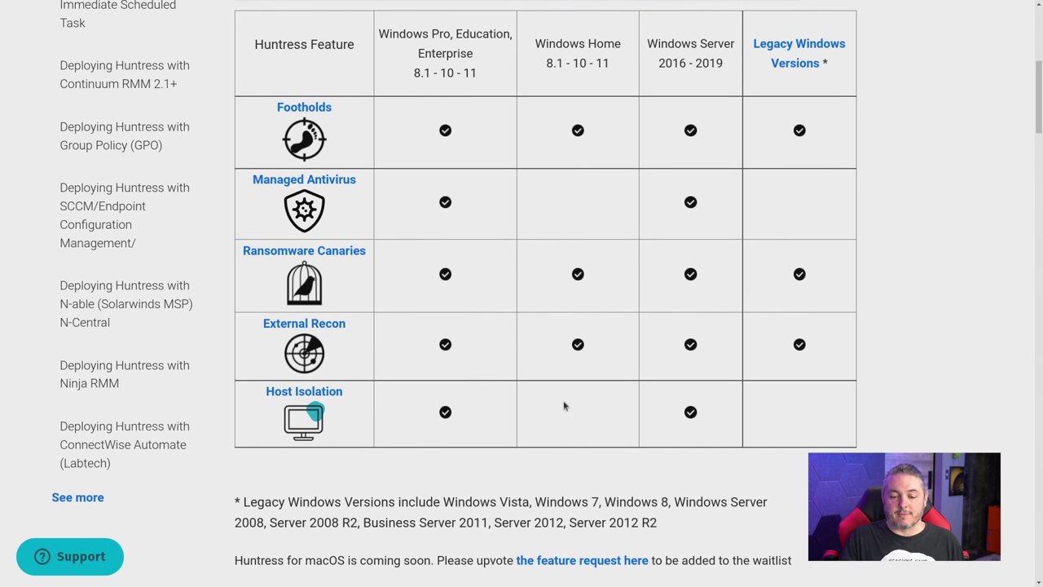
scroll(681, 323, up, 1)
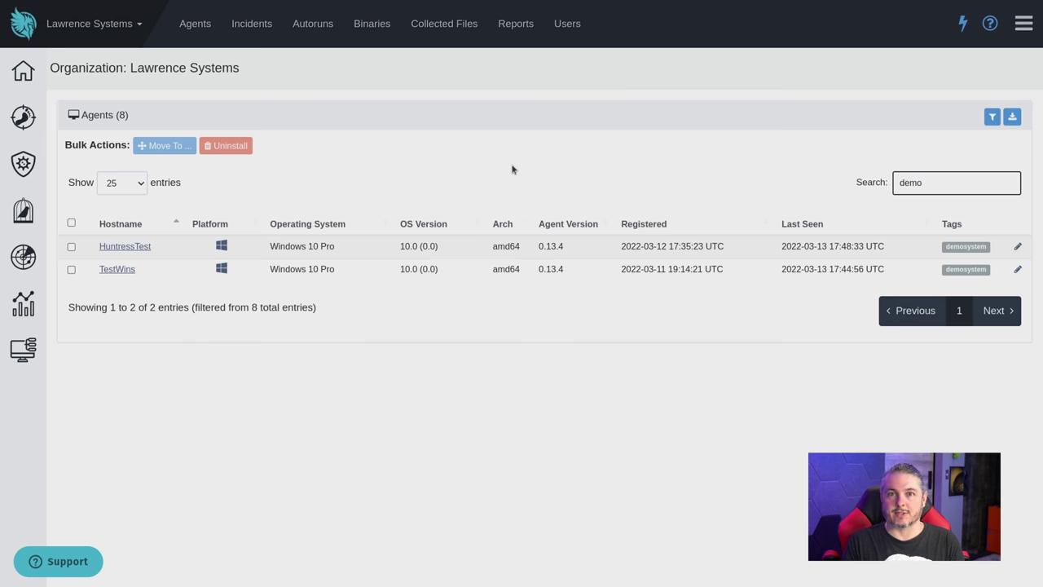
Enlarge the agents page, open the TestWins agent, and inspect its IP address, external IP and last update request
key(ctrl+plus)
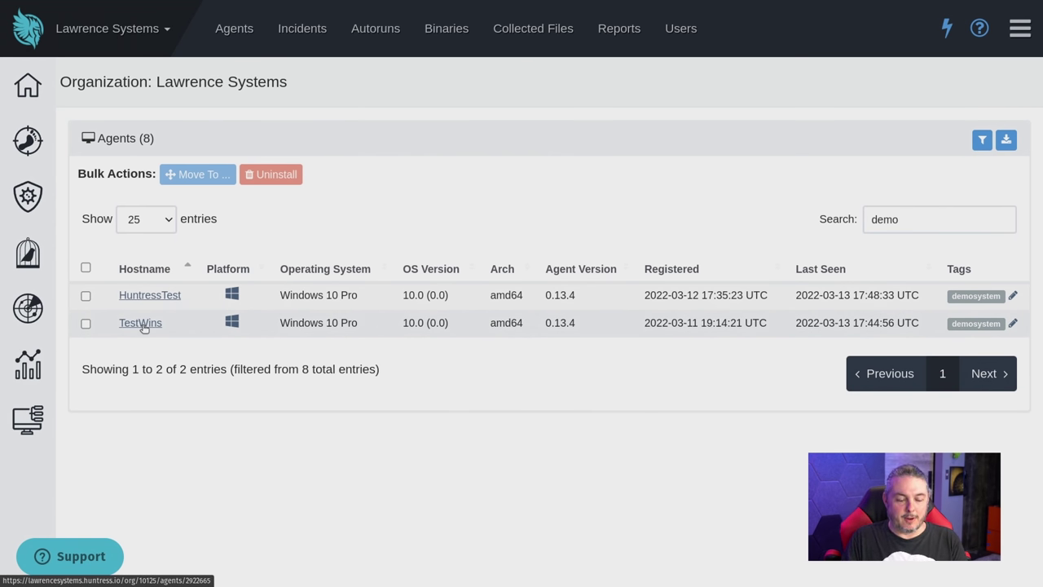
click(141, 324)
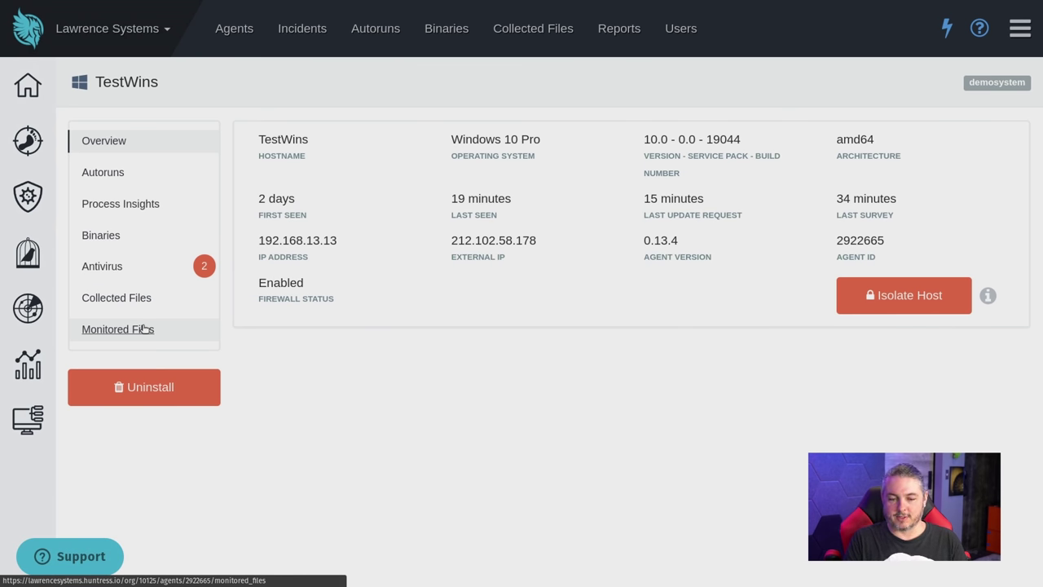
drag(260, 236, 343, 241)
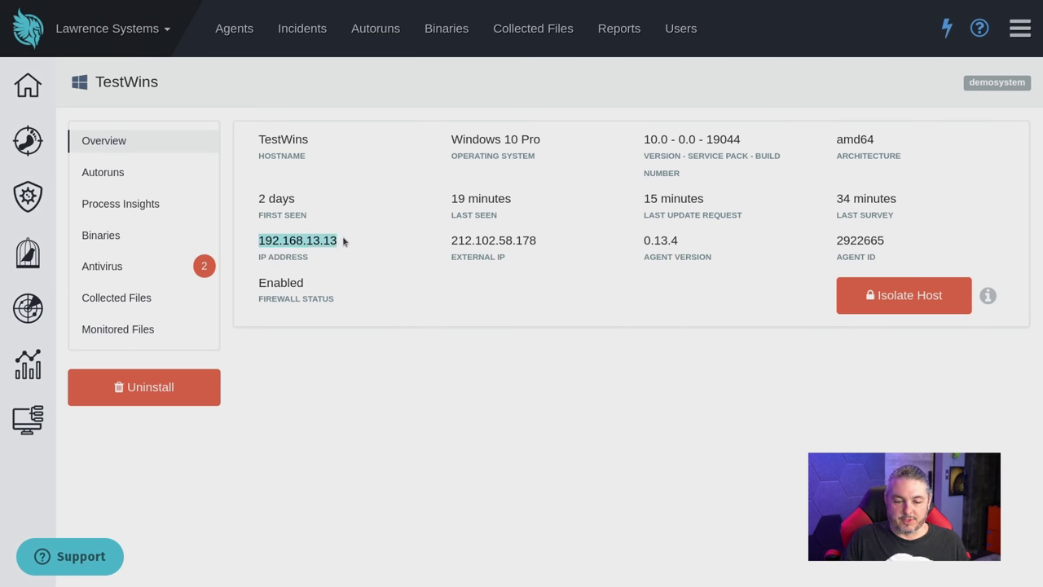
drag(451, 239, 573, 243)
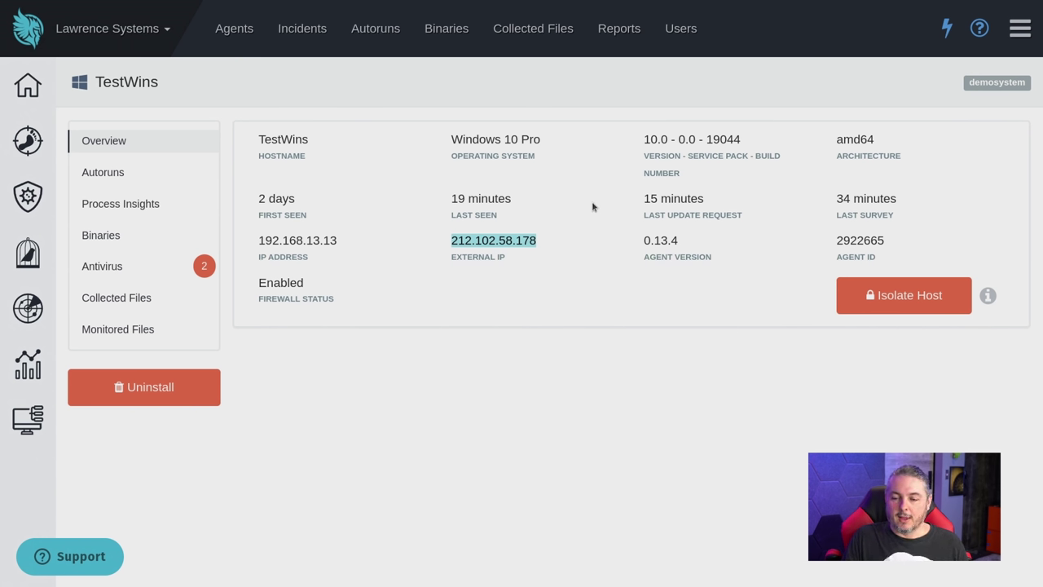
drag(626, 204, 811, 215)
click(534, 217)
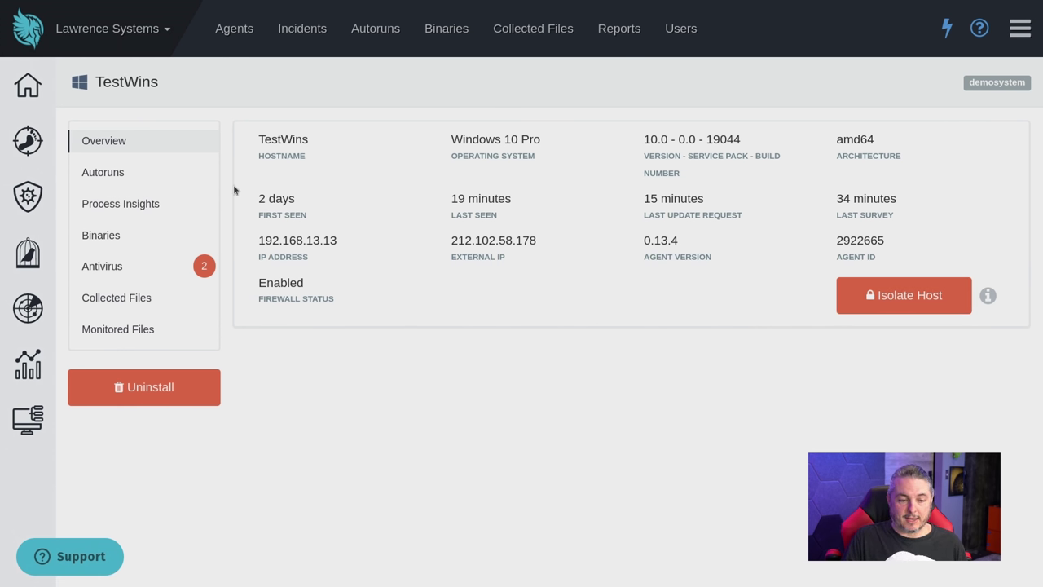
Review the Malicious, Suspicious and Monitored autoruns of TestWins, reading through the first page of monitored scheduled tasks
click(147, 178)
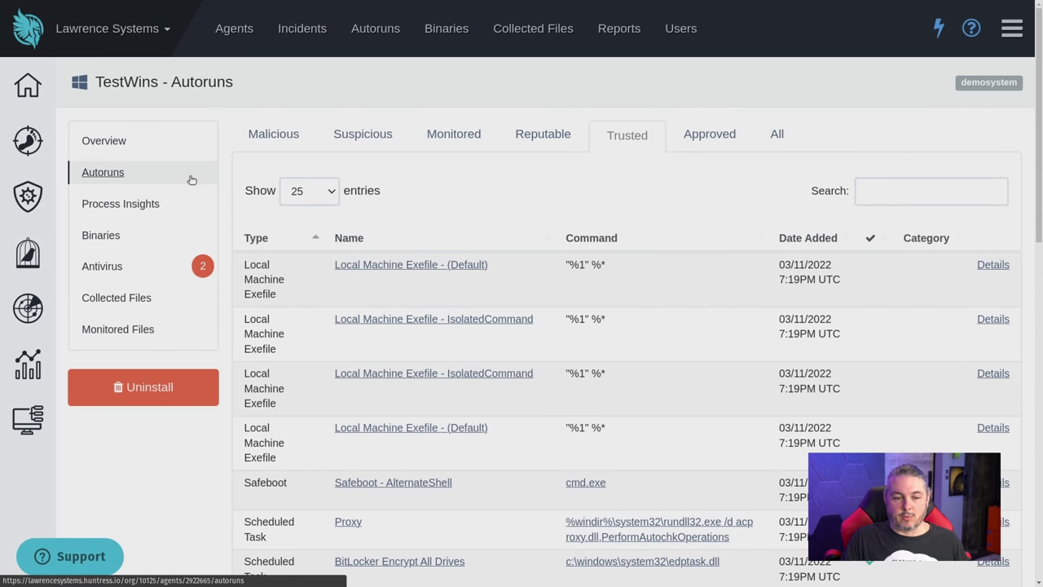
click(269, 134)
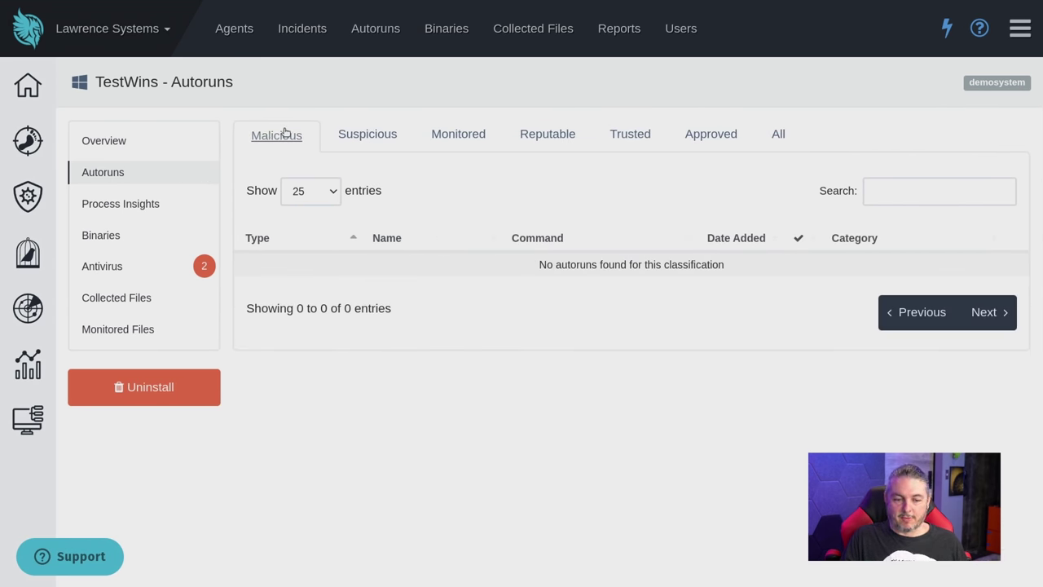
click(368, 138)
click(457, 140)
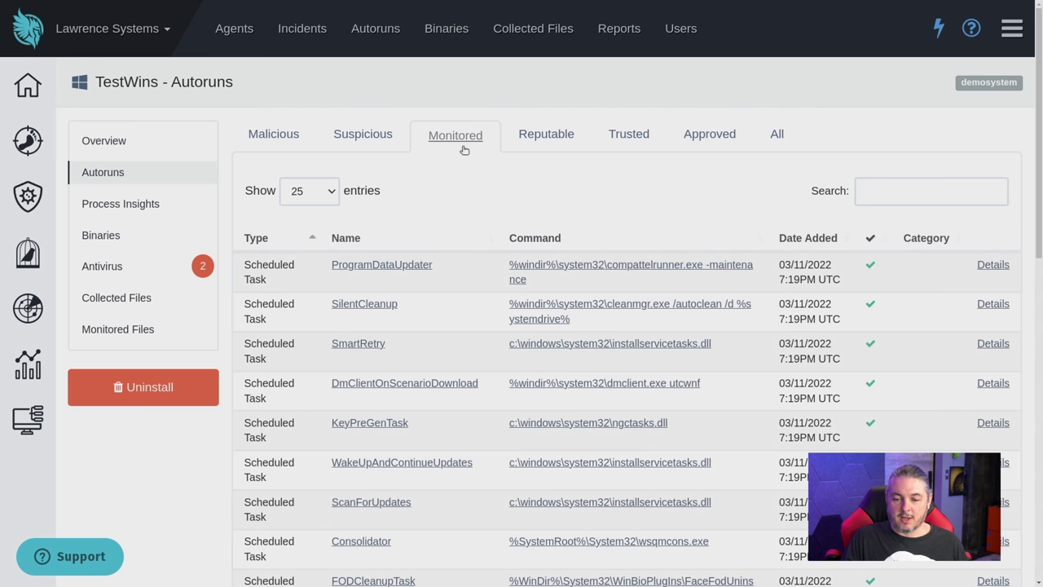
scroll(576, 246, down, 8)
scroll(579, 345, down, 1)
scroll(580, 344, up, 4)
scroll(579, 343, down, 4)
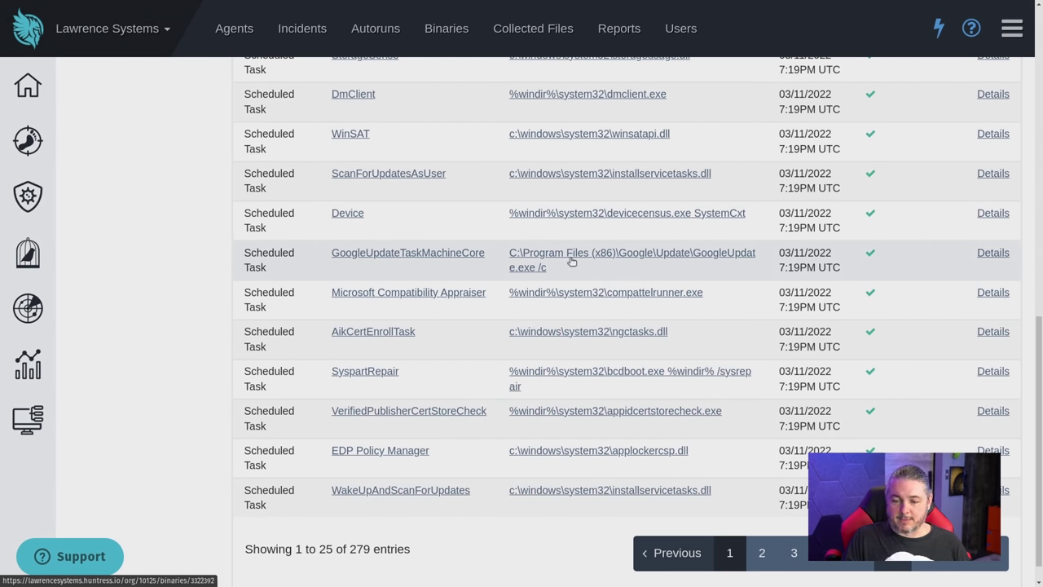
Open the details of the GoogleUpdateTaskMachineCore autorun and examine its classification date, host autorun details and foothold details
click(986, 253)
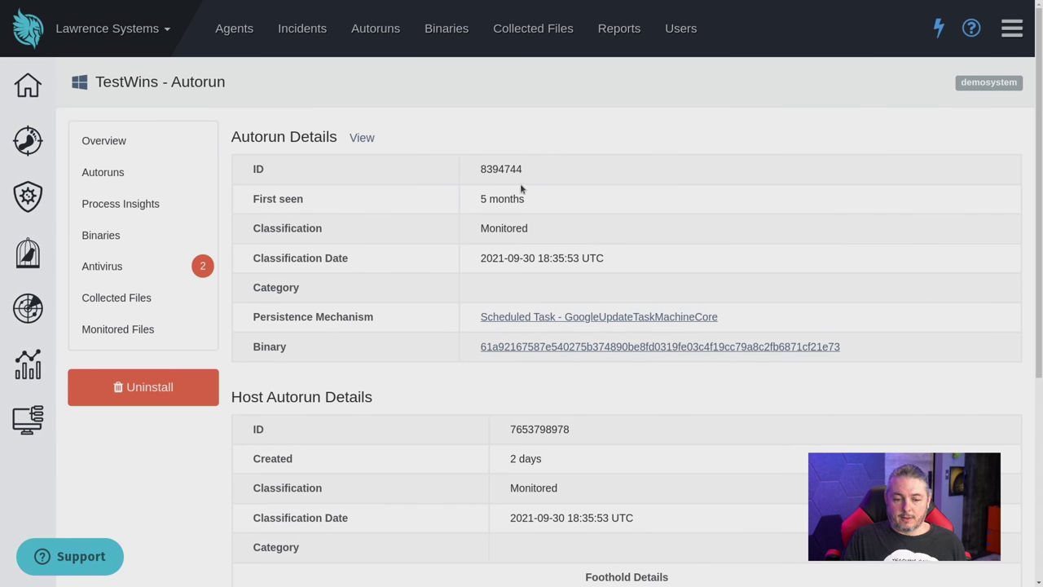
scroll(439, 184, down, 1)
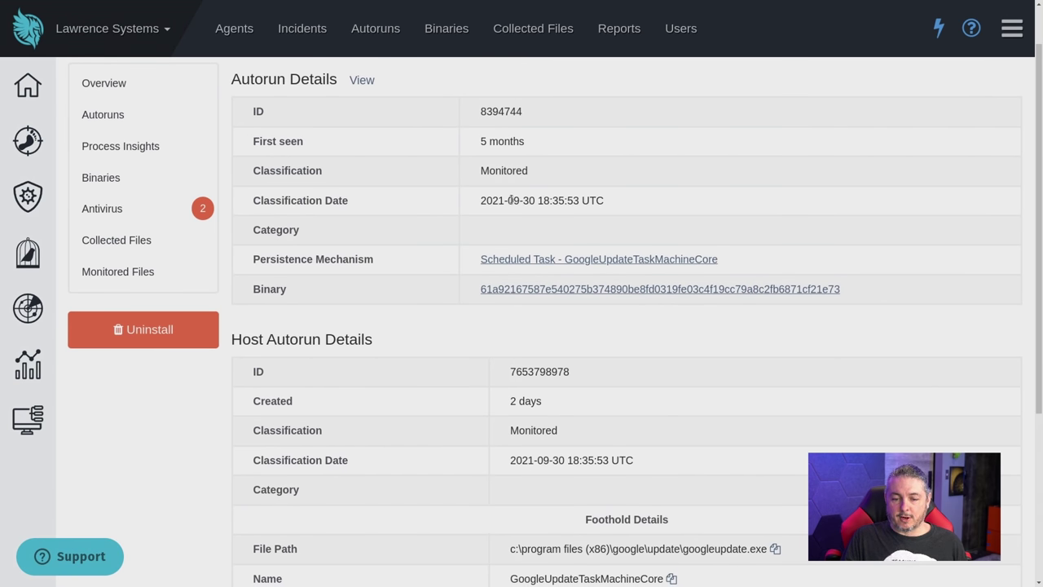
drag(480, 202, 674, 202)
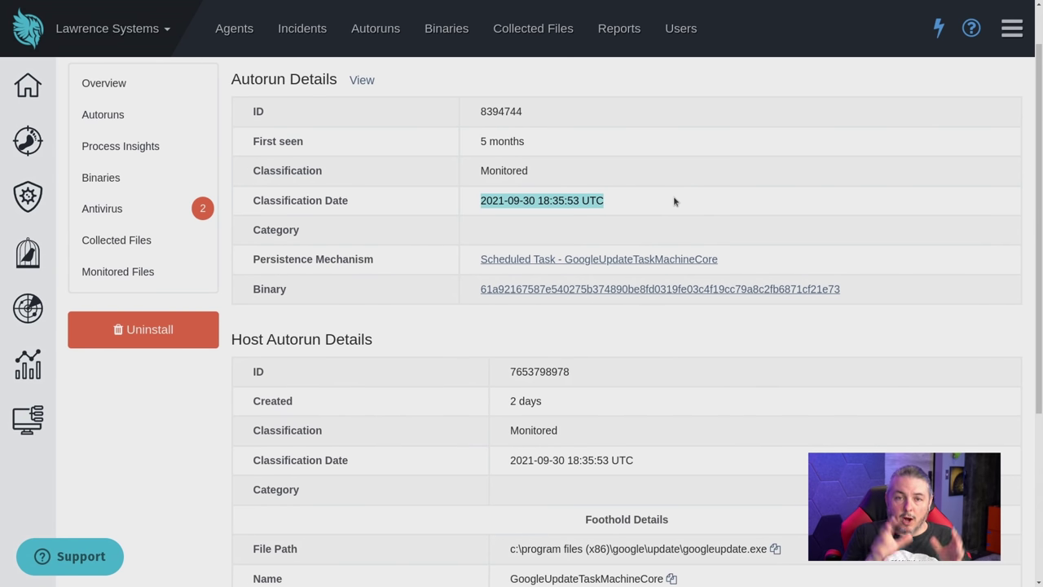
scroll(680, 247, down, 3)
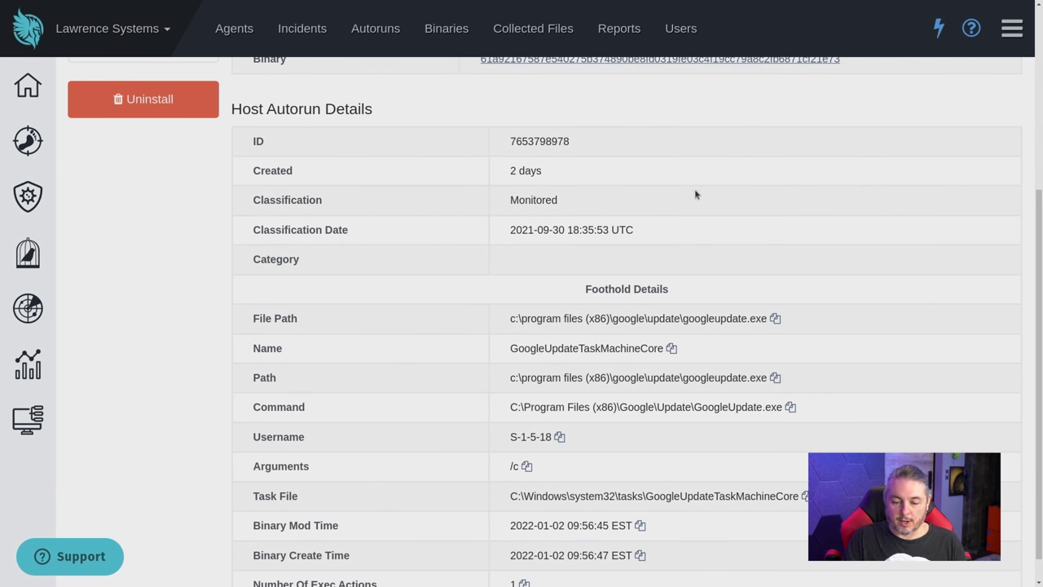
scroll(698, 198, down, 1)
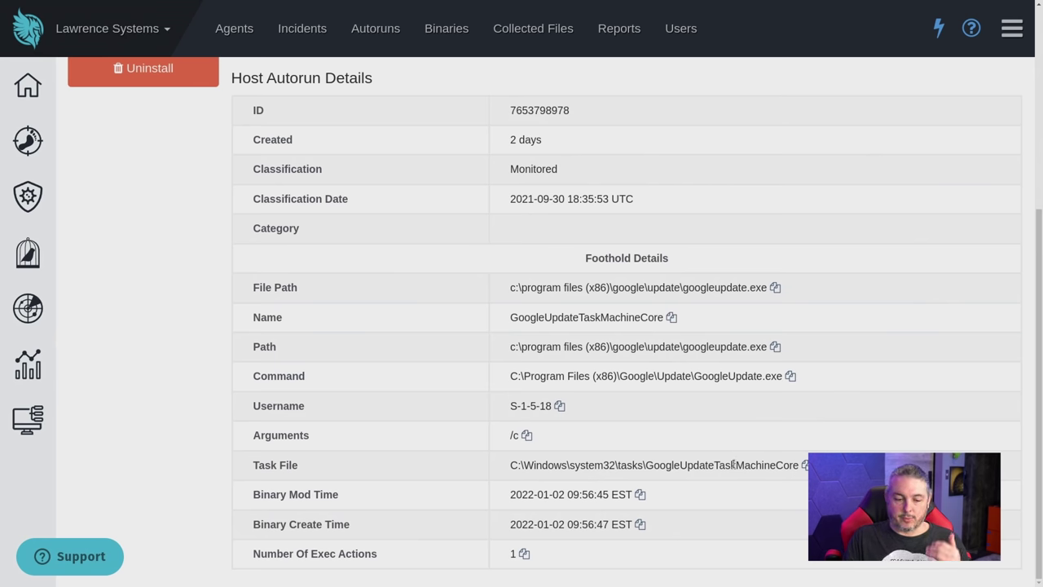
scroll(734, 463, up, 2)
scroll(508, 389, up, 3)
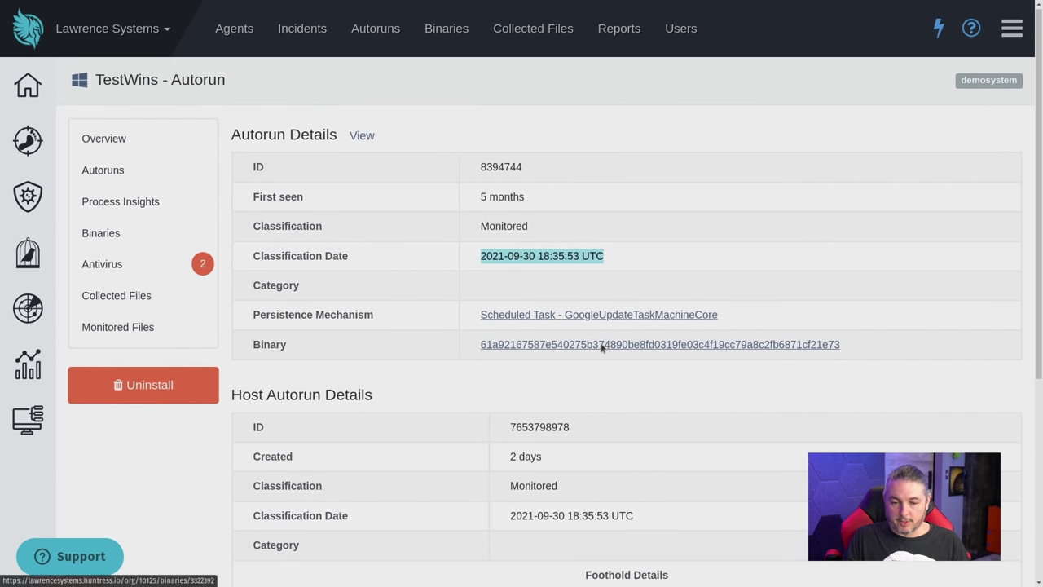
Open the binary linked to the autorun and check which agents it was seen on and its VirusTotal results
click(602, 346)
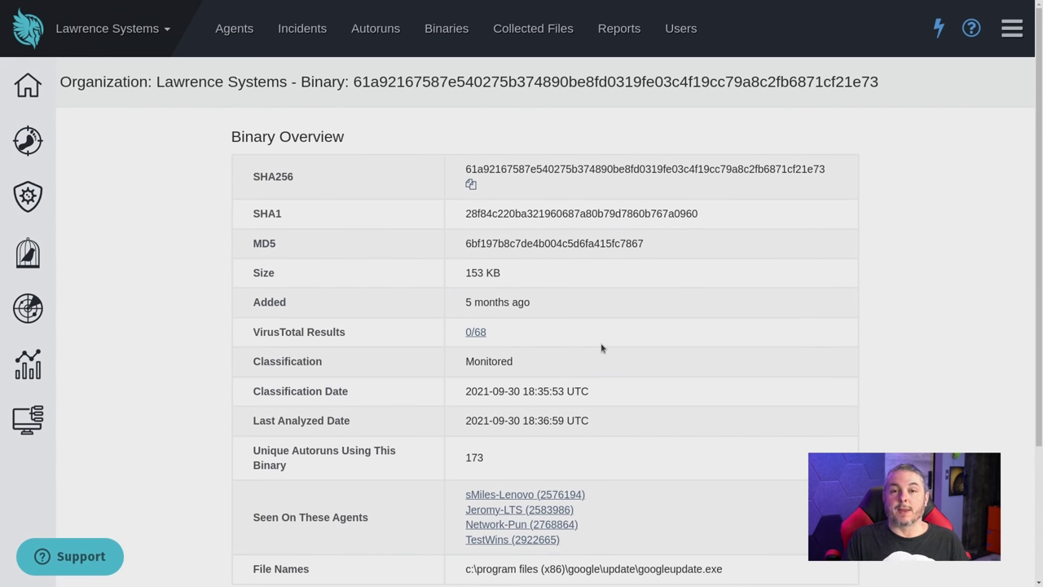
scroll(602, 348, down, 2)
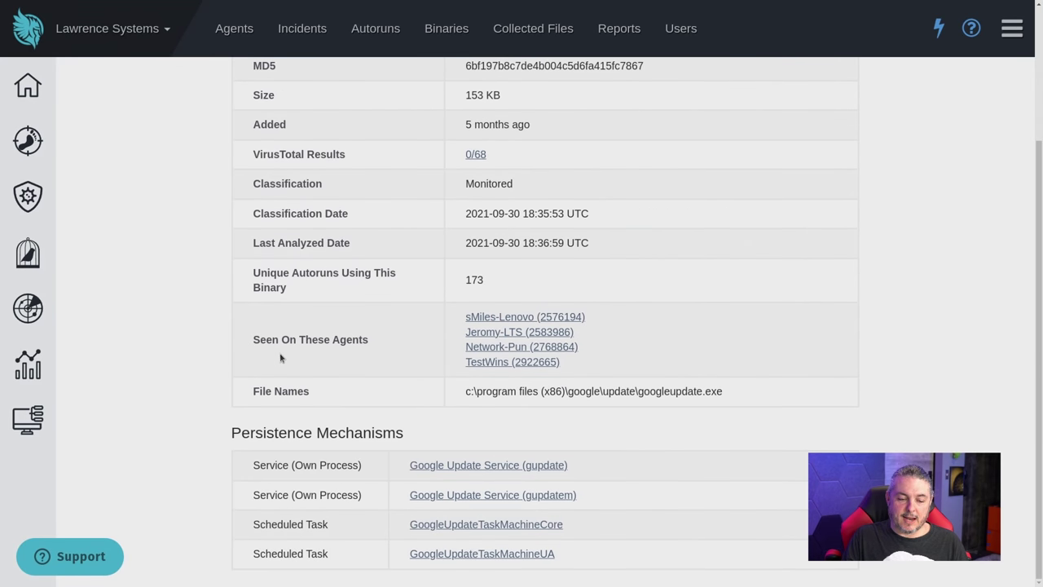
drag(248, 340, 400, 346)
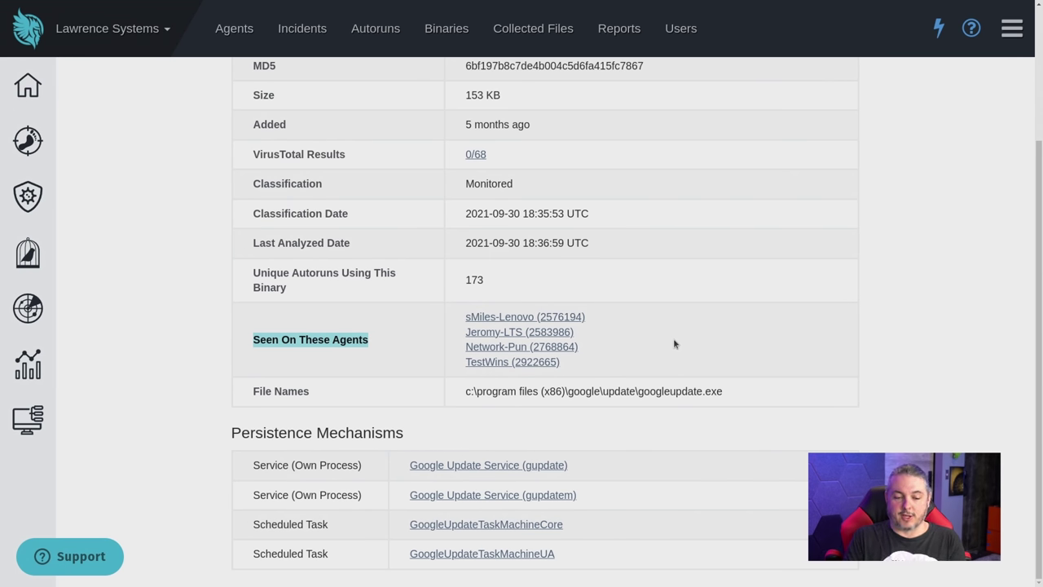
scroll(674, 344, up, 2)
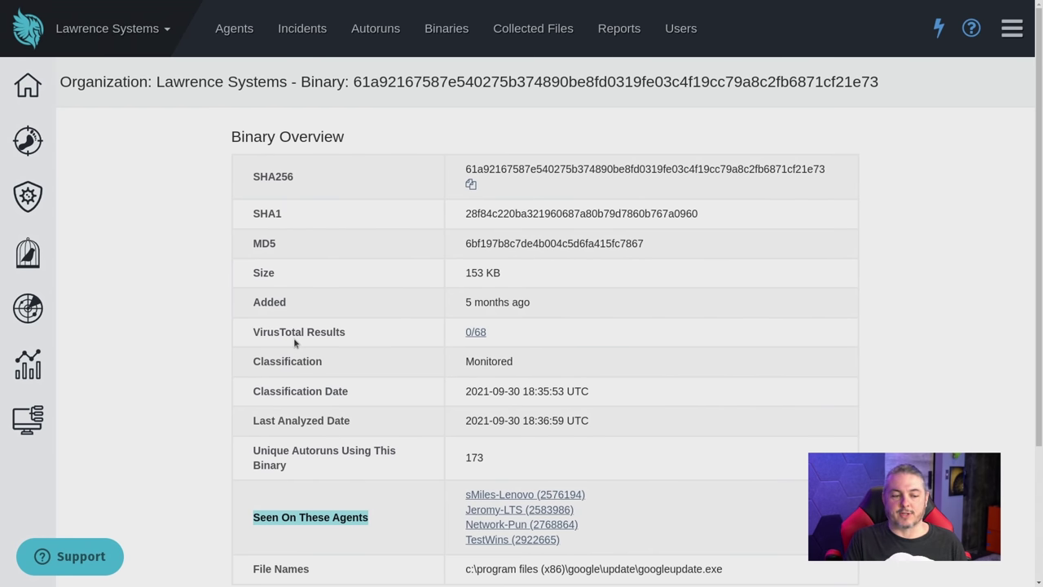
scroll(293, 338, down, 2)
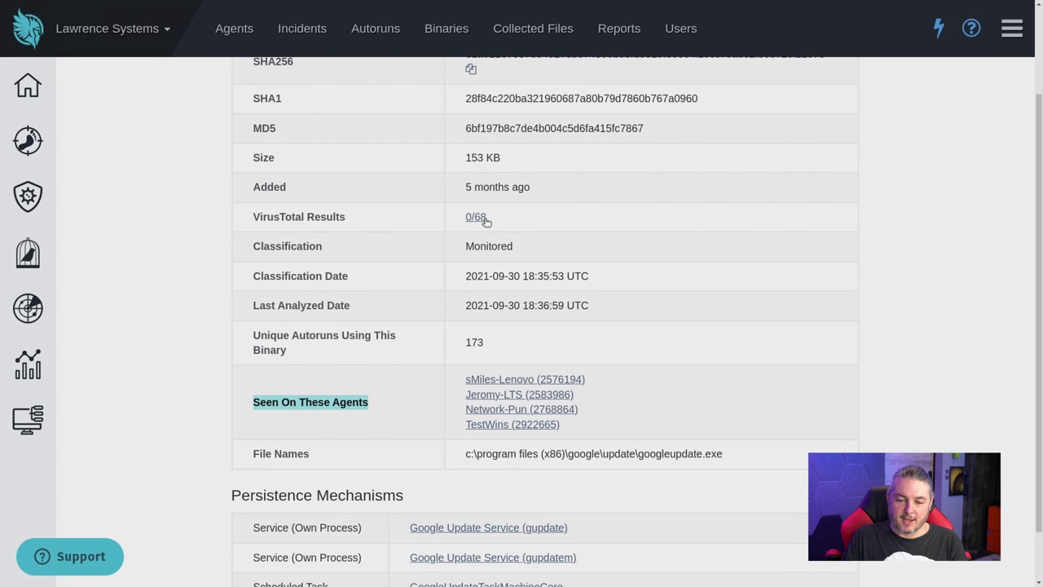
drag(249, 217, 482, 218)
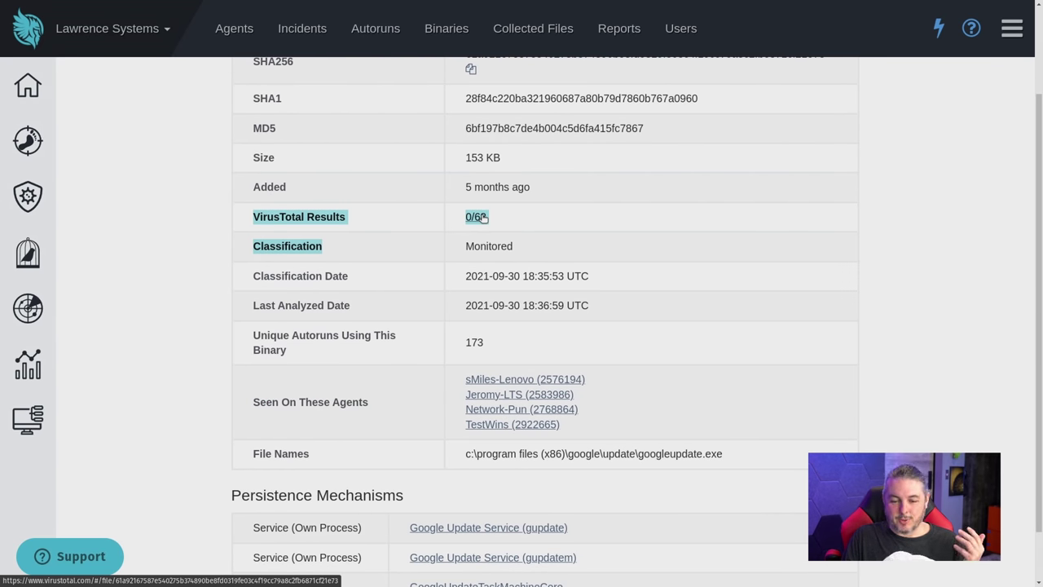
Open the binary's VirusTotal report and look through its file details, including basic properties and history
click(483, 219)
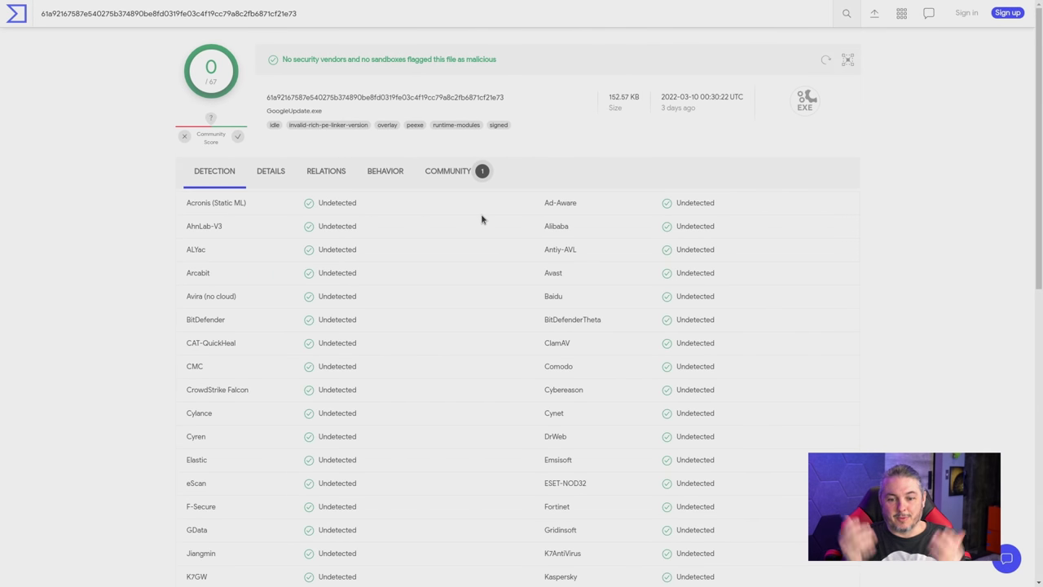
click(287, 174)
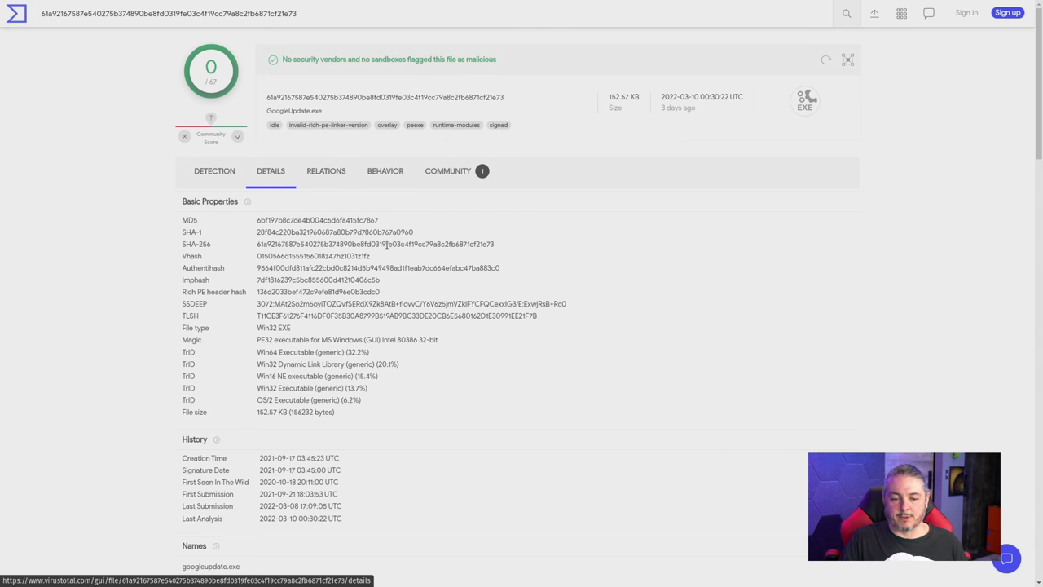
scroll(387, 244, down, 3)
scroll(386, 243, up, 3)
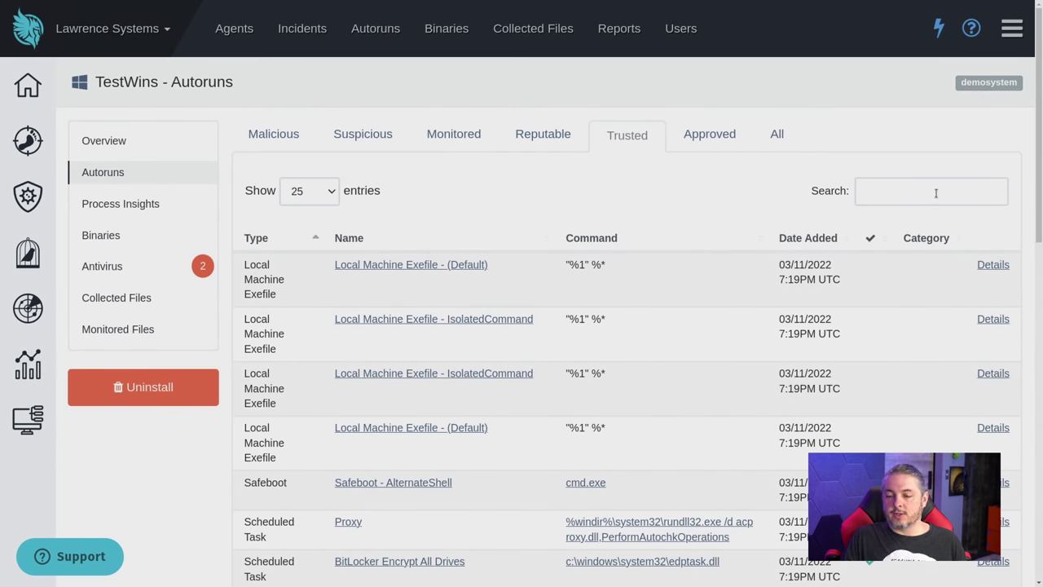
Search the Trusted autoruns of TestWins for "goog", and clear the search text
click(935, 193)
text(googl)
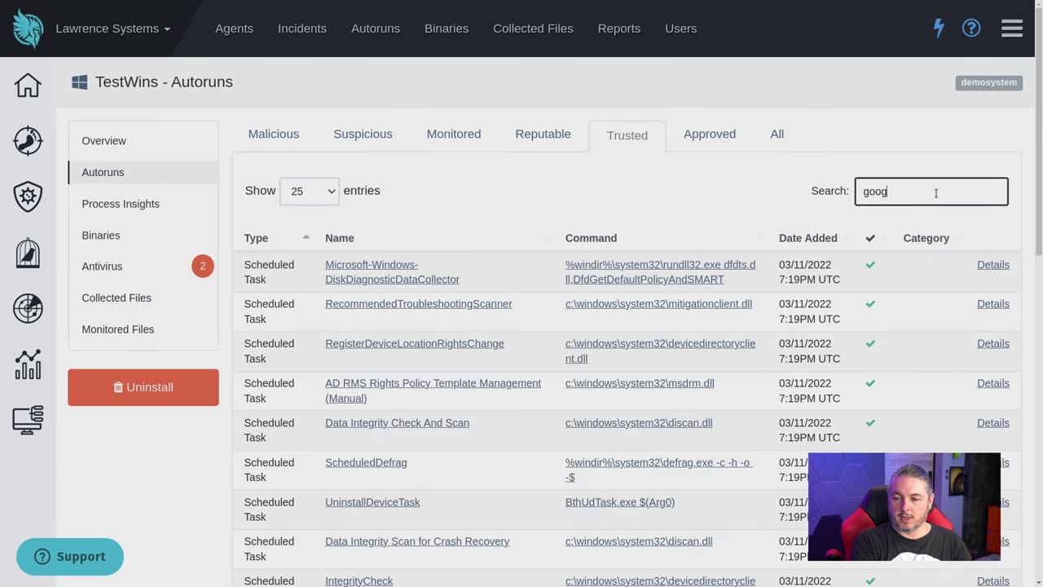
key(BackSpace)
key(BackSpace)
key(BackSpace)
key(BackSpace)
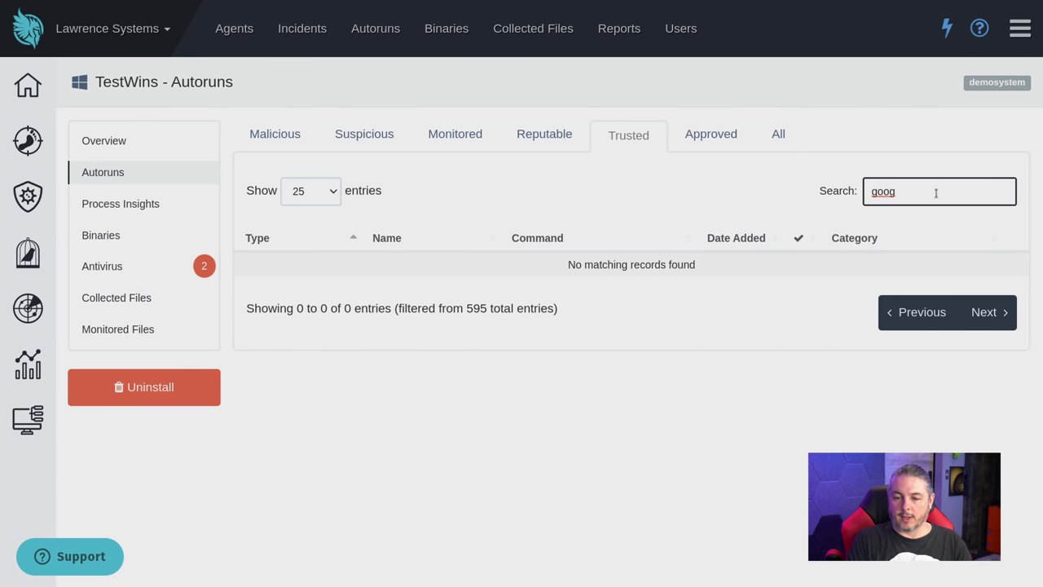
Search the complete list of TestWins autoruns, across all classifications, for "goog"
click(778, 135)
click(978, 195)
text(goog)
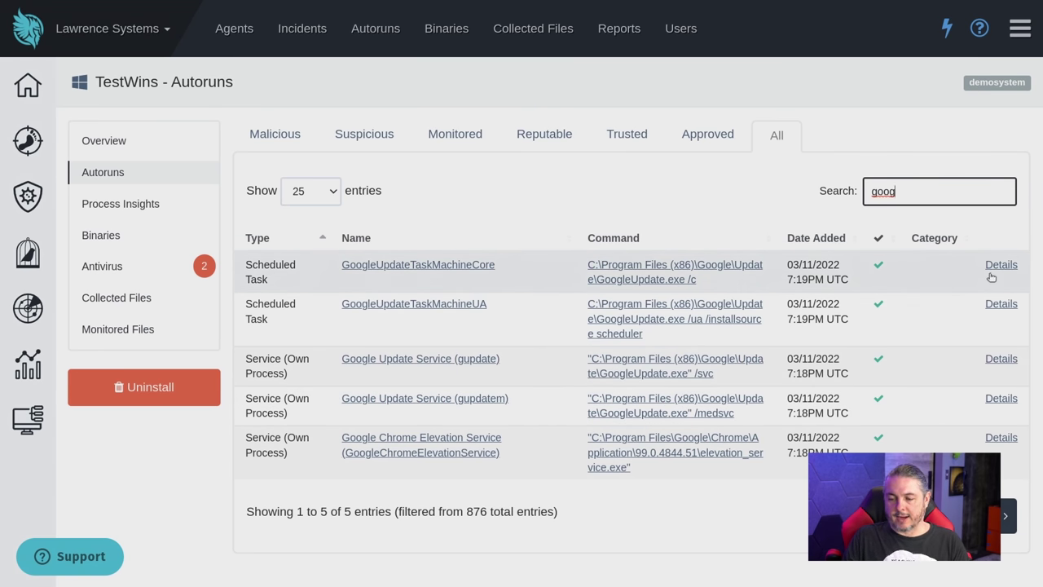
Open the Process Insights of TestWins and check its detections and the list of recorded processes
click(130, 217)
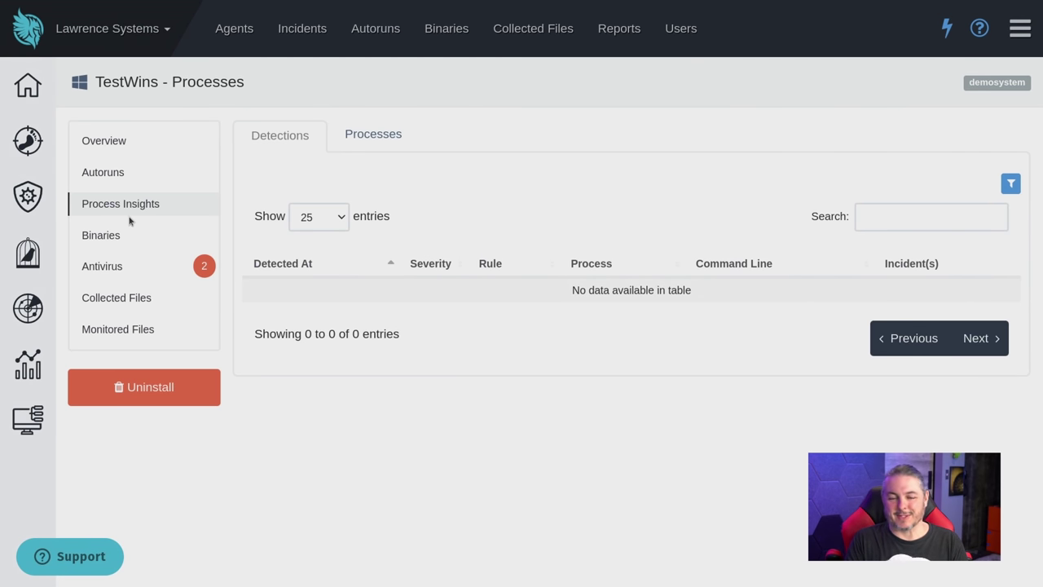
click(383, 136)
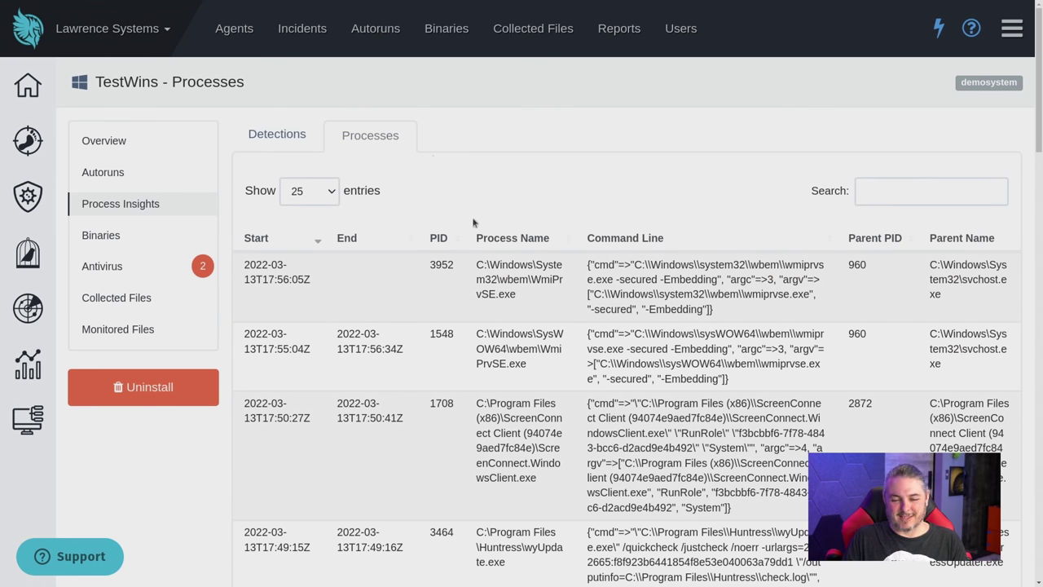
scroll(542, 300, down, 1)
scroll(542, 299, down, 2)
scroll(541, 299, up, 3)
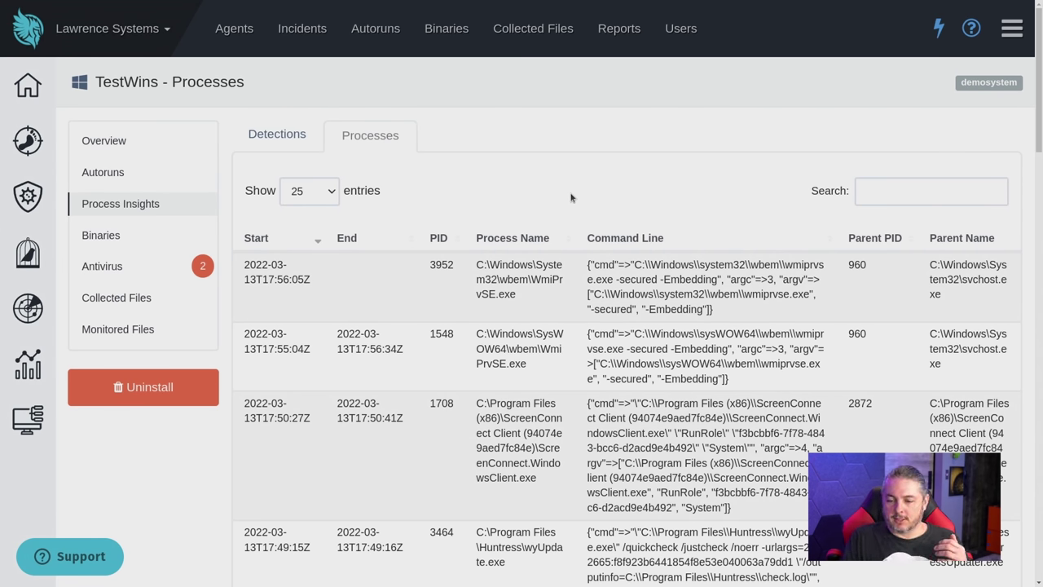
Examine the command lines of the most recent processes and highlight the blog passage on proactively detecting non-persistent malicious behavior
drag(593, 295, 634, 295)
scroll(668, 292, down, 3)
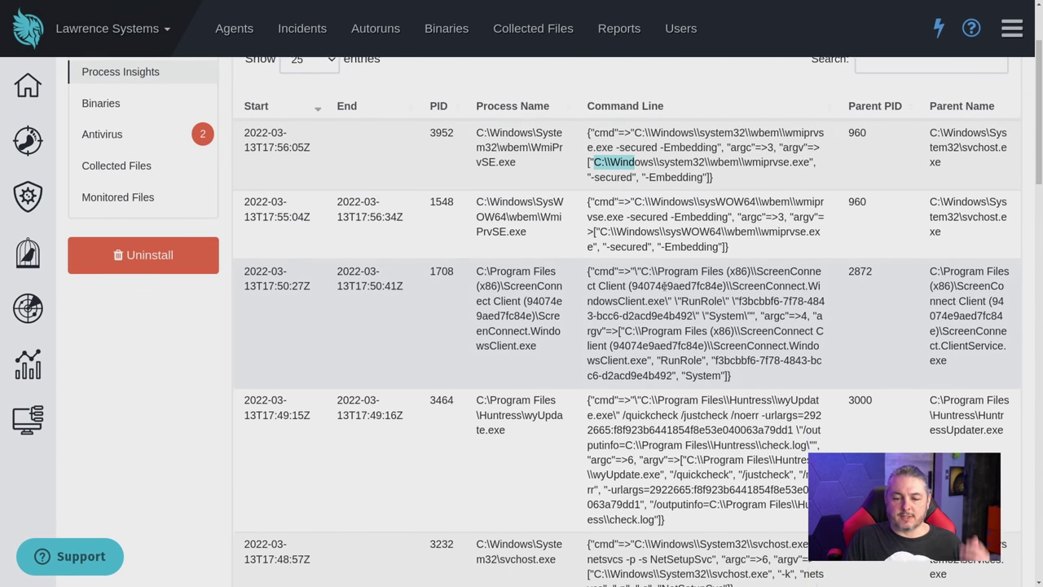
scroll(664, 286, down, 2)
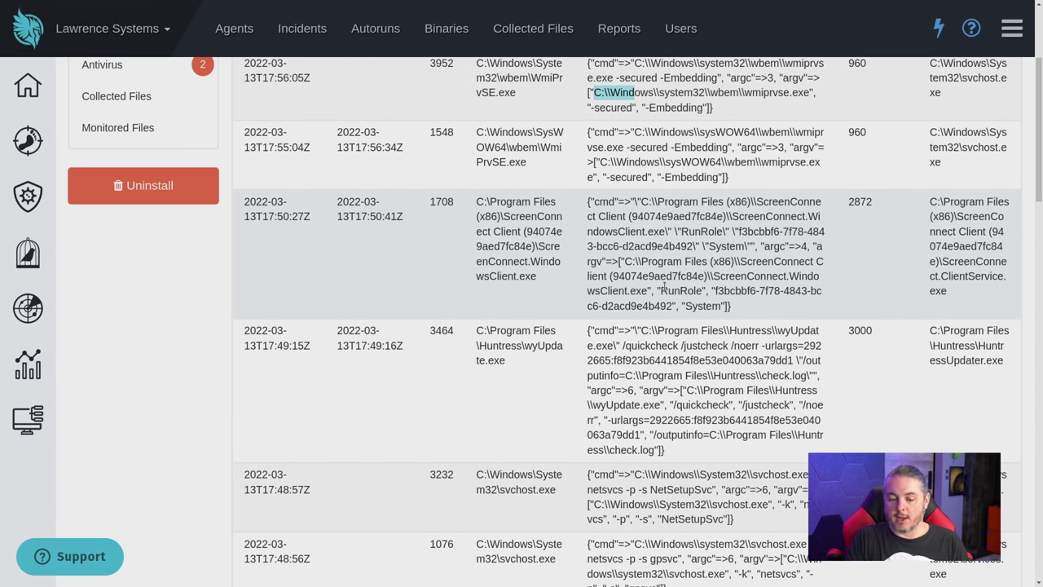
scroll(664, 286, down, 3)
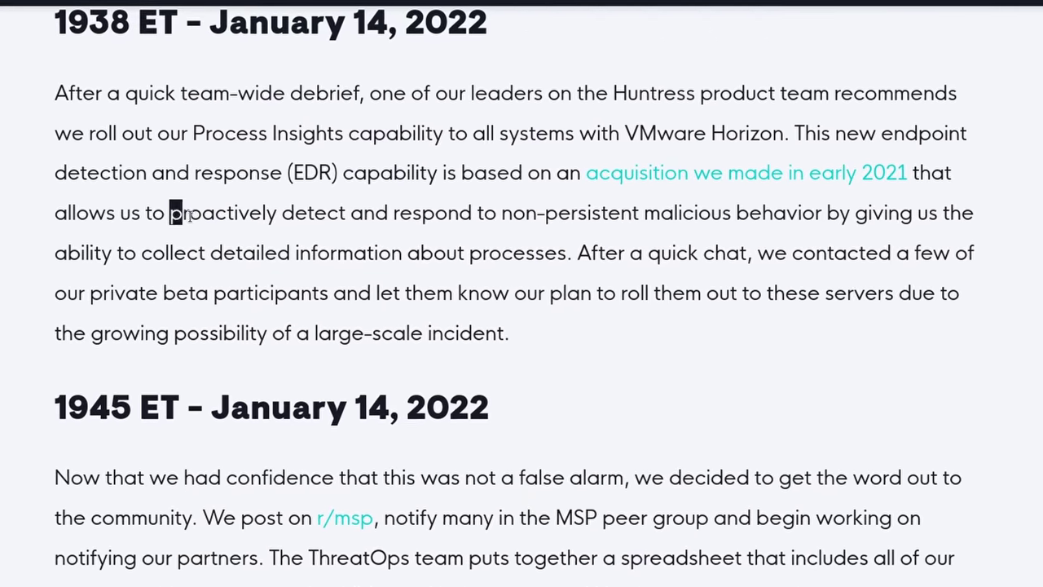
drag(136, 206, 858, 210)
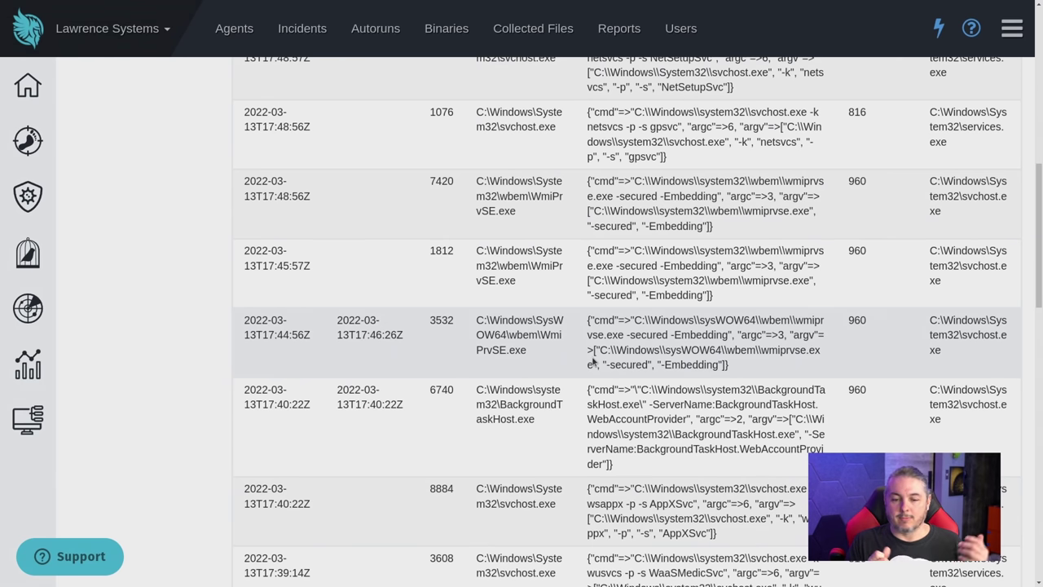
Read through the rest of the TestWins process list, covering start and end times, command lines and parent processes
scroll(592, 360, down, 5)
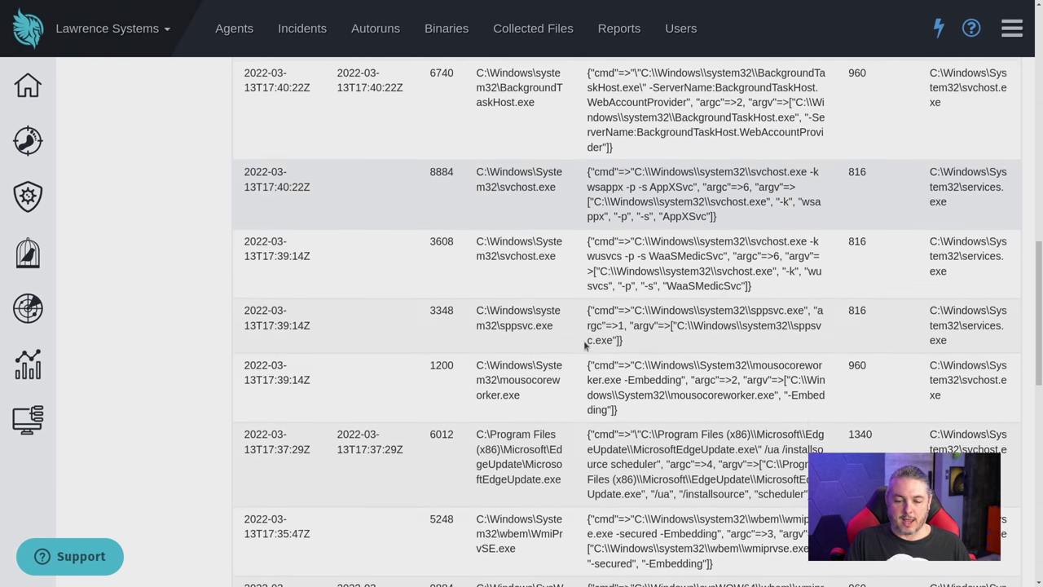
scroll(584, 340, up, 9)
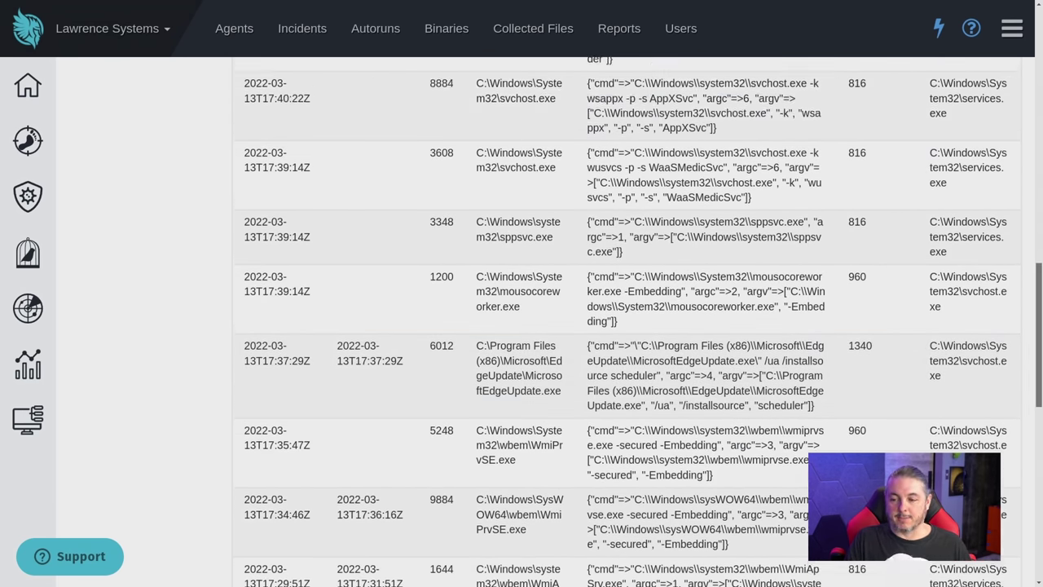
scroll(1041, 75, up, 4)
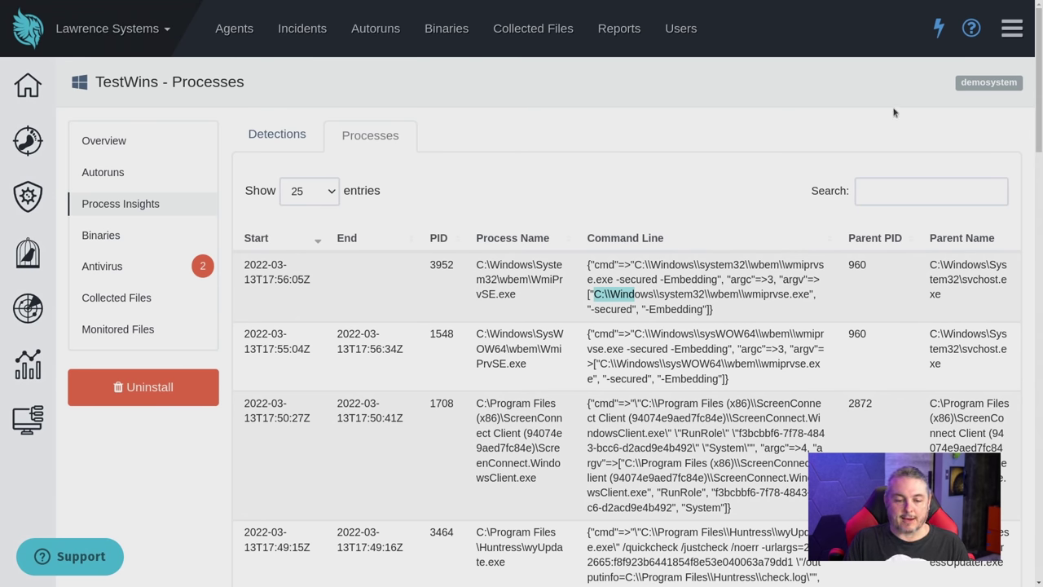
scroll(628, 281, down, 2)
scroll(628, 281, down, 5)
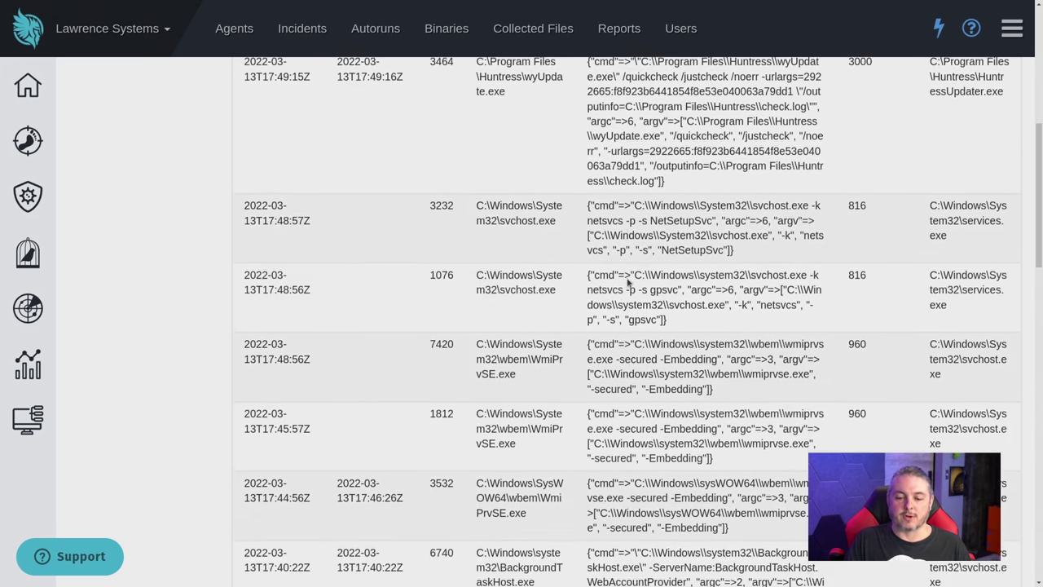
scroll(627, 280, down, 3)
scroll(628, 279, up, 10)
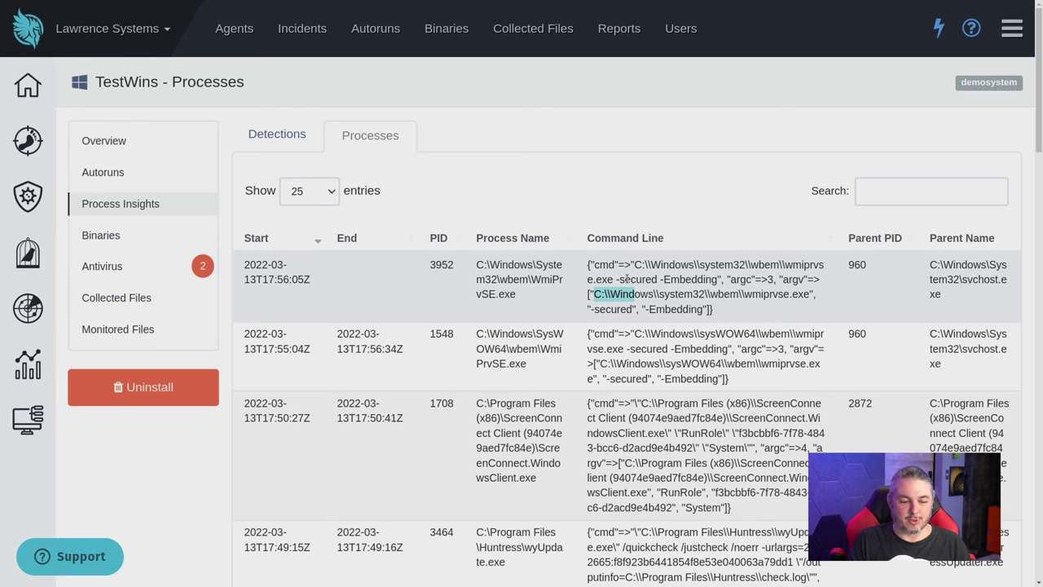
Open the binaries of TestWins and look through the first and last pages of hashes, sizes and VirusTotal results
click(119, 234)
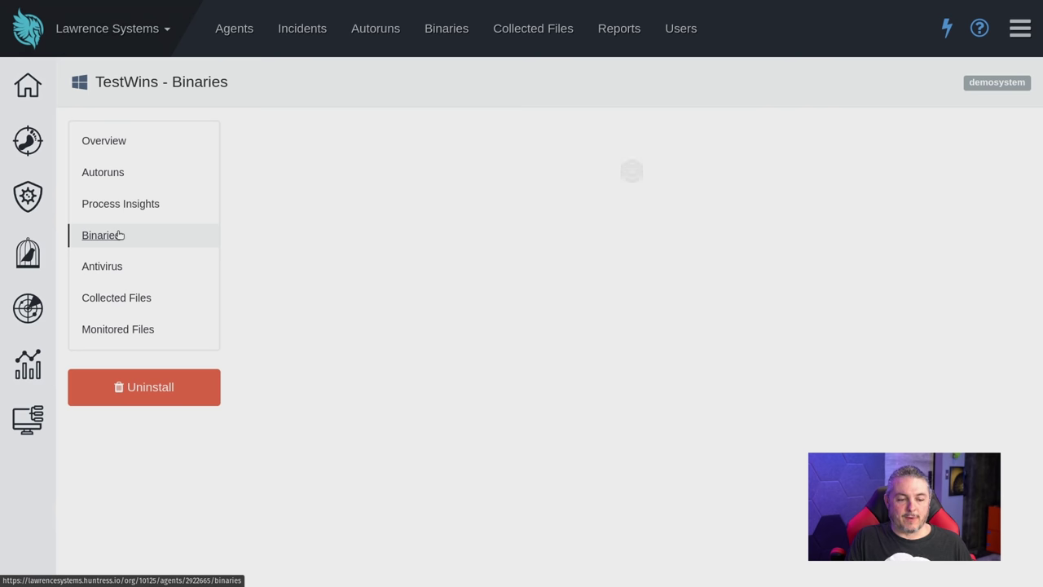
scroll(643, 347, down, 4)
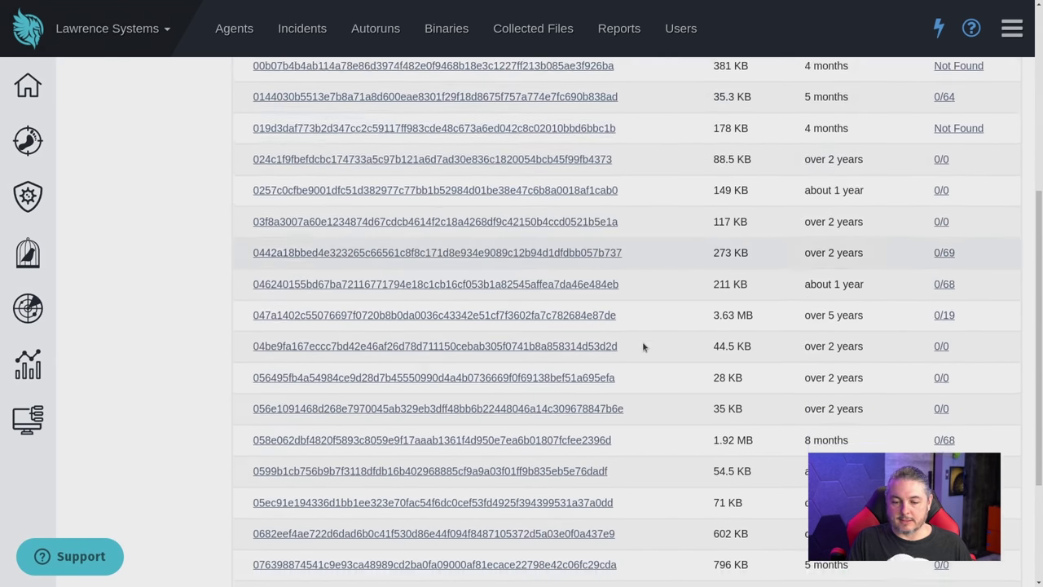
scroll(643, 347, down, 3)
scroll(643, 347, up, 6)
scroll(679, 377, down, 7)
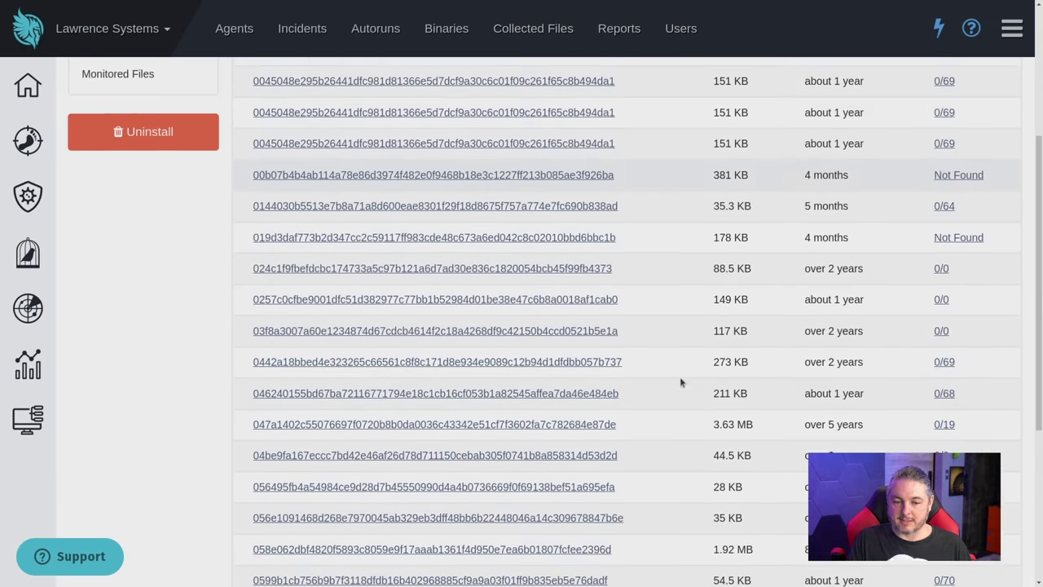
click(921, 523)
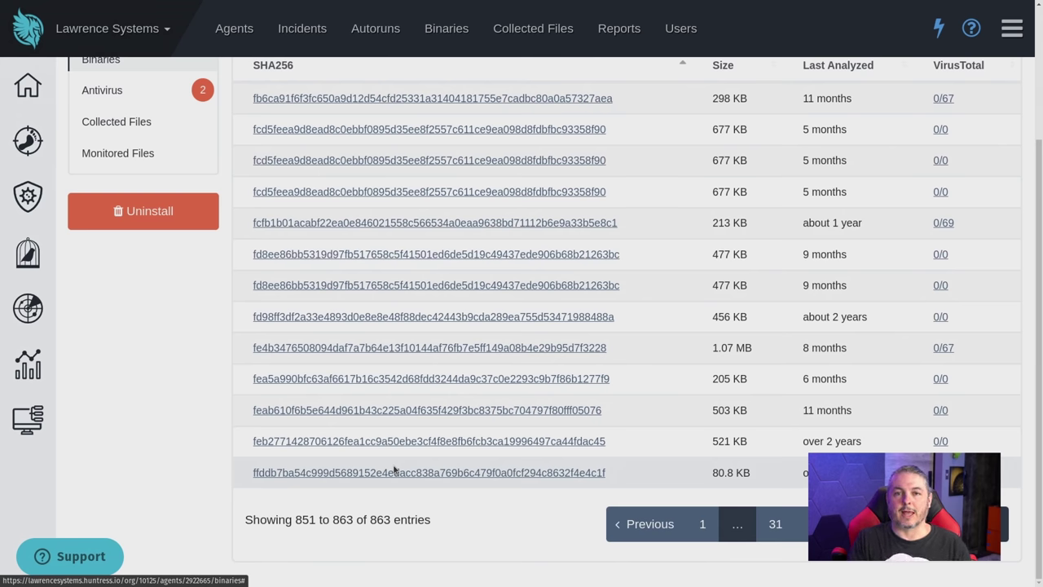
scroll(393, 469, up, 3)
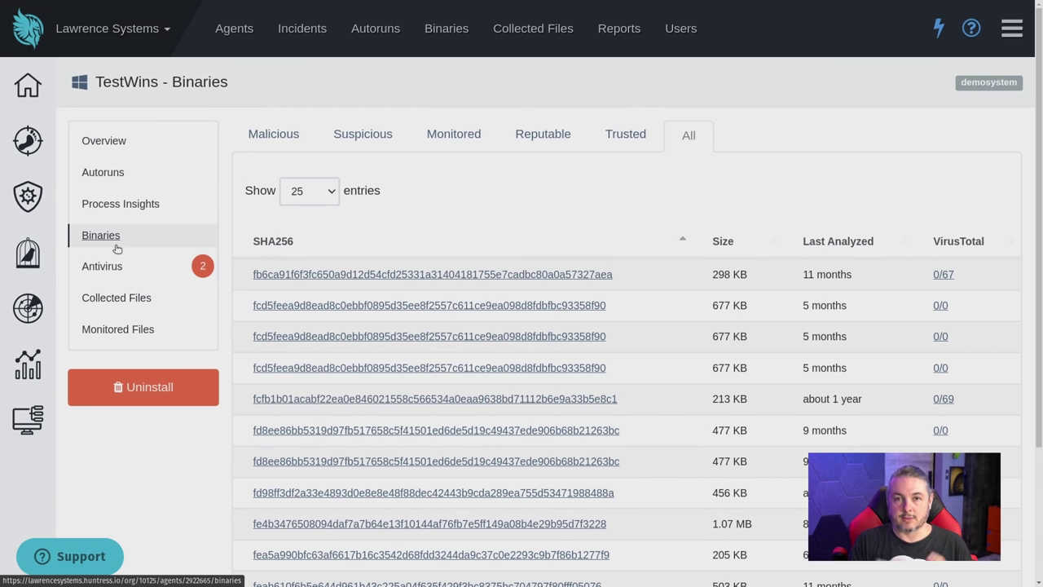
Open the antivirus overview of TestWins and examine the Microsoft Defender status, signatures, manual scans and detections
click(107, 273)
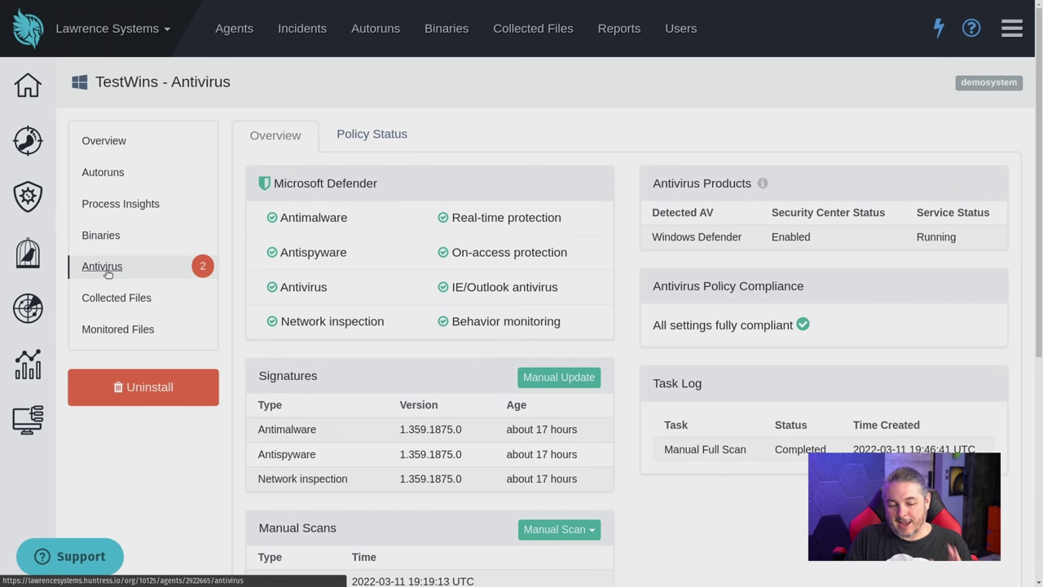
mouse_move(203, 266)
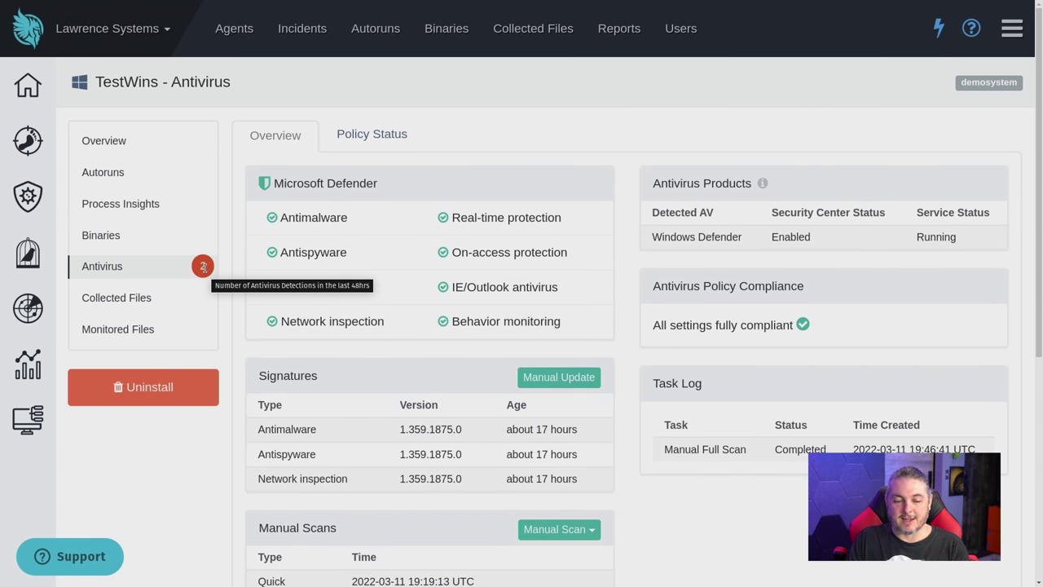
scroll(468, 344, down, 5)
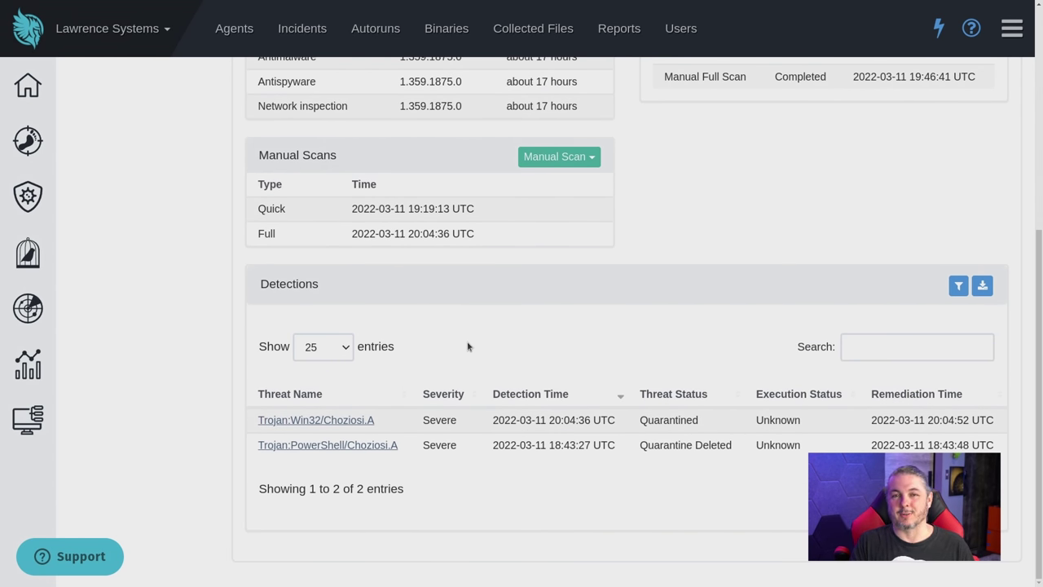
scroll(468, 346, up, 3)
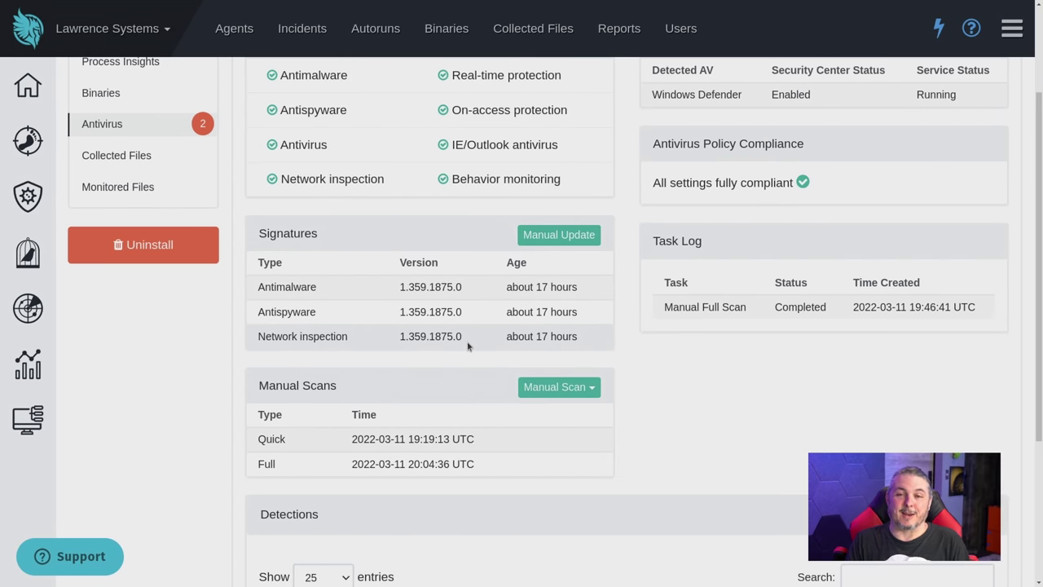
scroll(467, 346, up, 2)
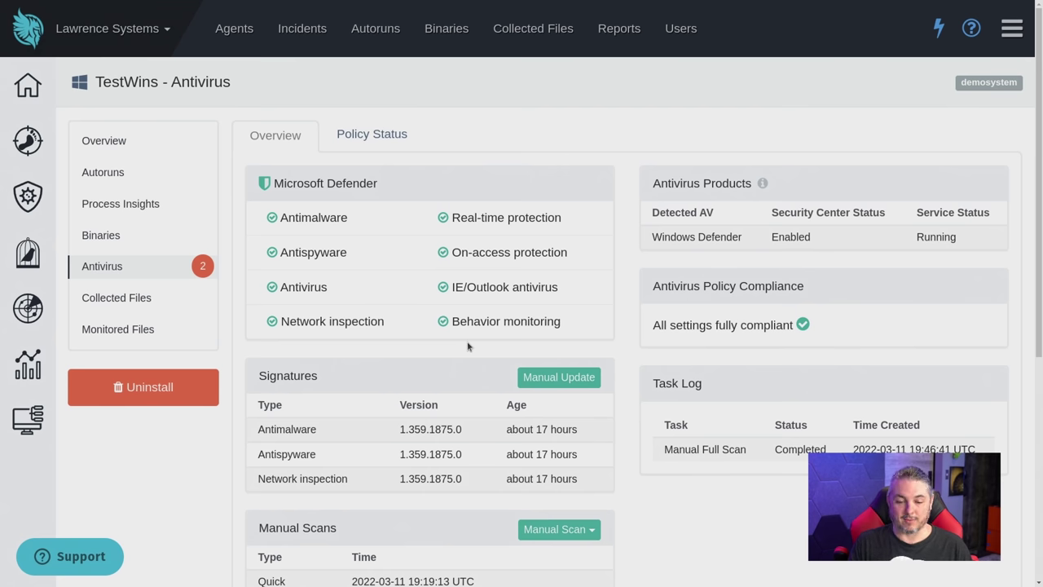
mouse_move(433, 252)
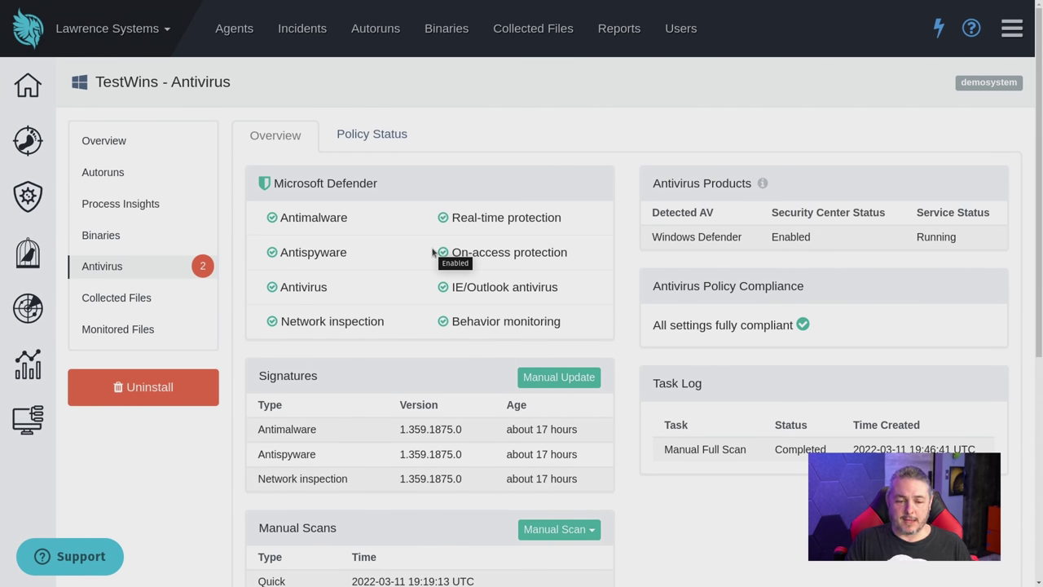
Review the antivirus policy status of TestWins across the Mode, General, Exclusions, Scans, Signatures and Advanced settings
click(389, 148)
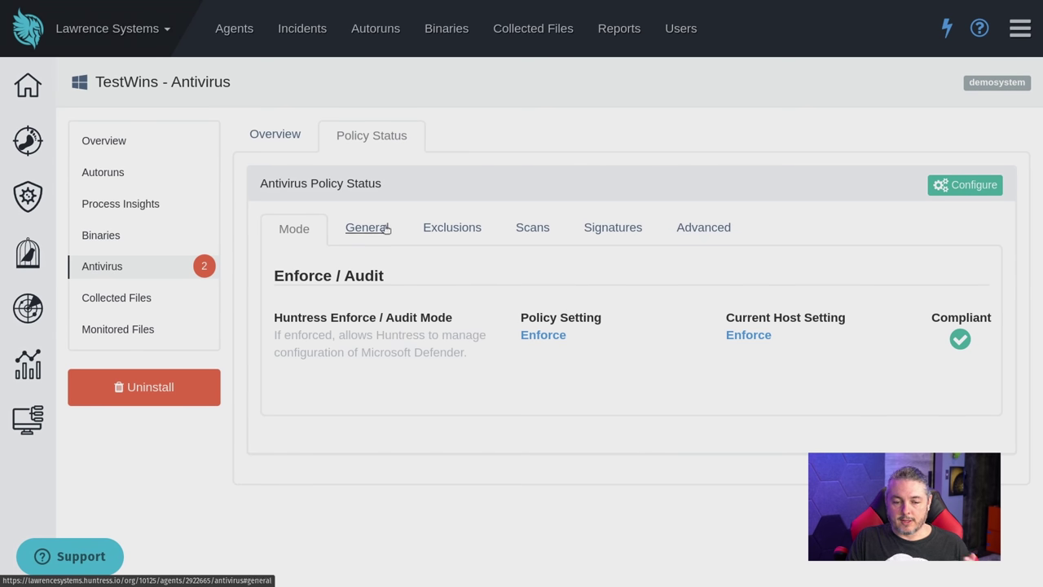
drag(259, 183, 385, 194)
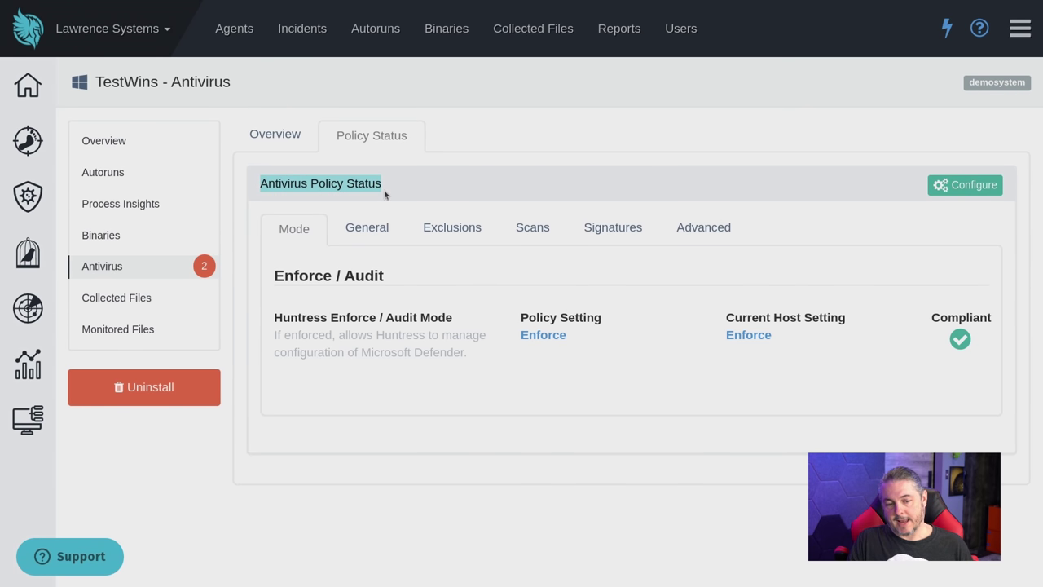
click(375, 229)
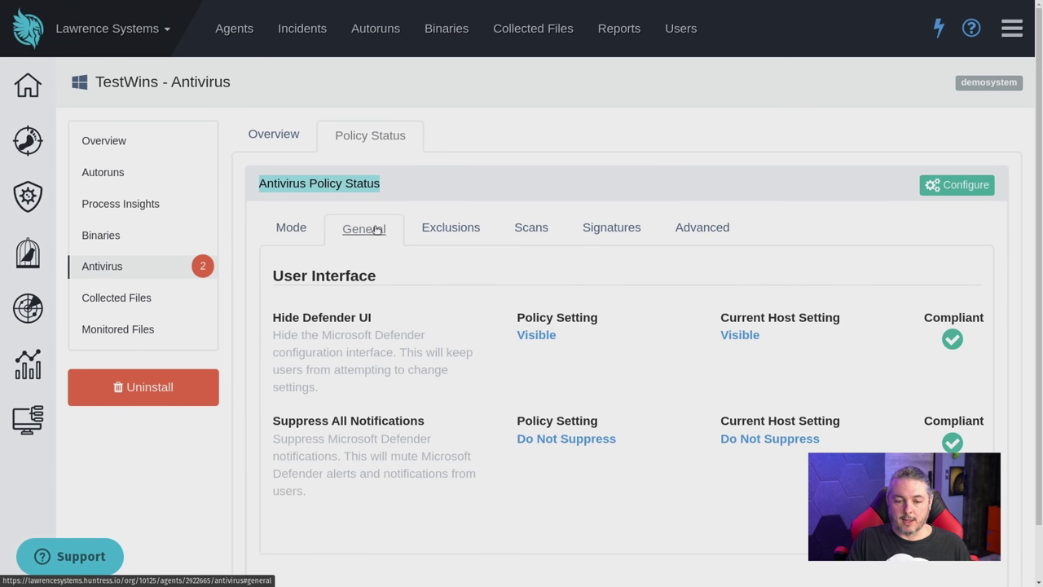
click(433, 235)
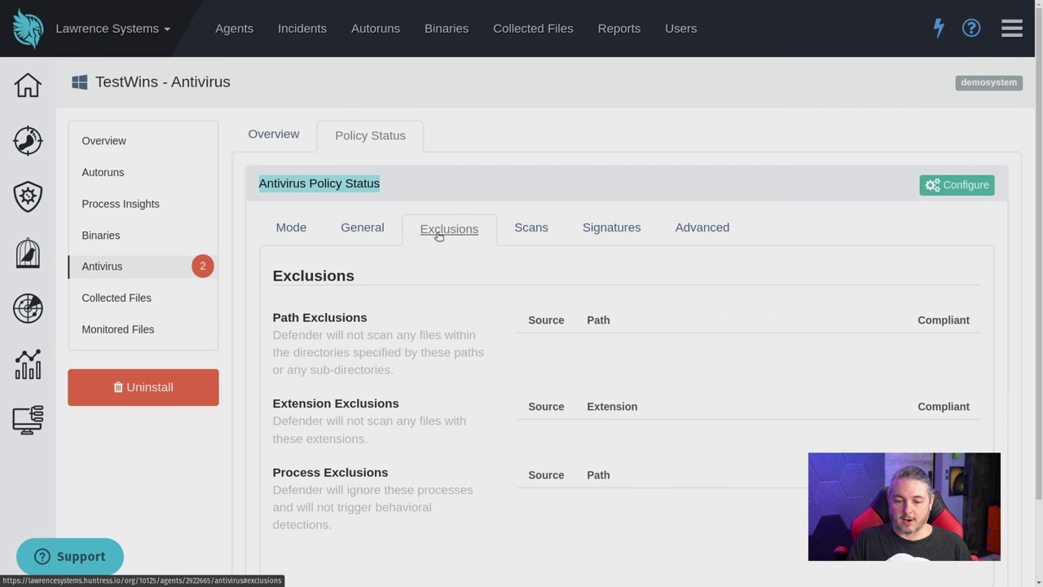
click(539, 235)
click(626, 234)
click(723, 232)
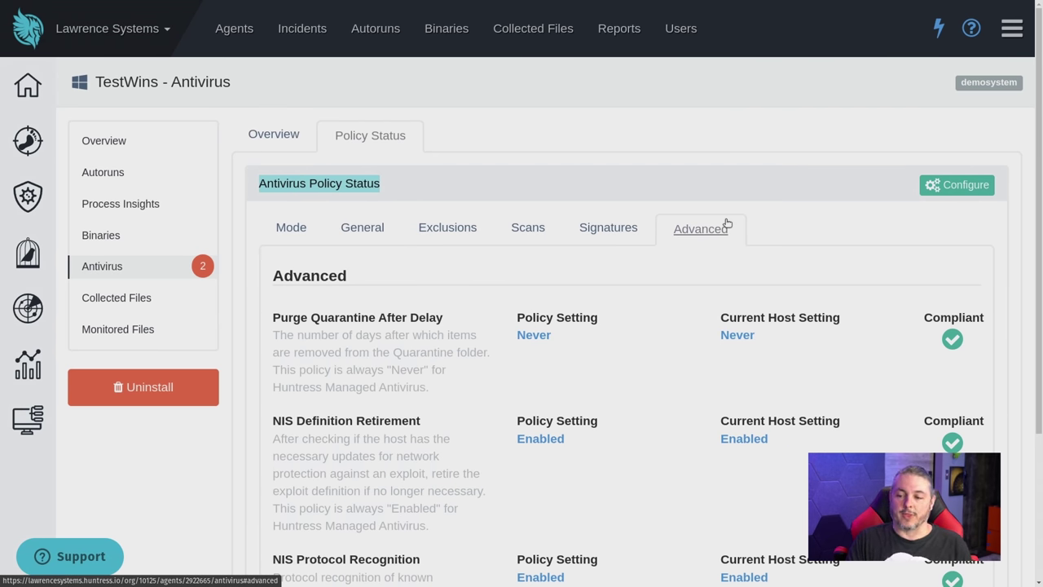
Open the host antivirus configuration and set the agent's Huntress Enforce / Audit Mode to Audit
click(959, 185)
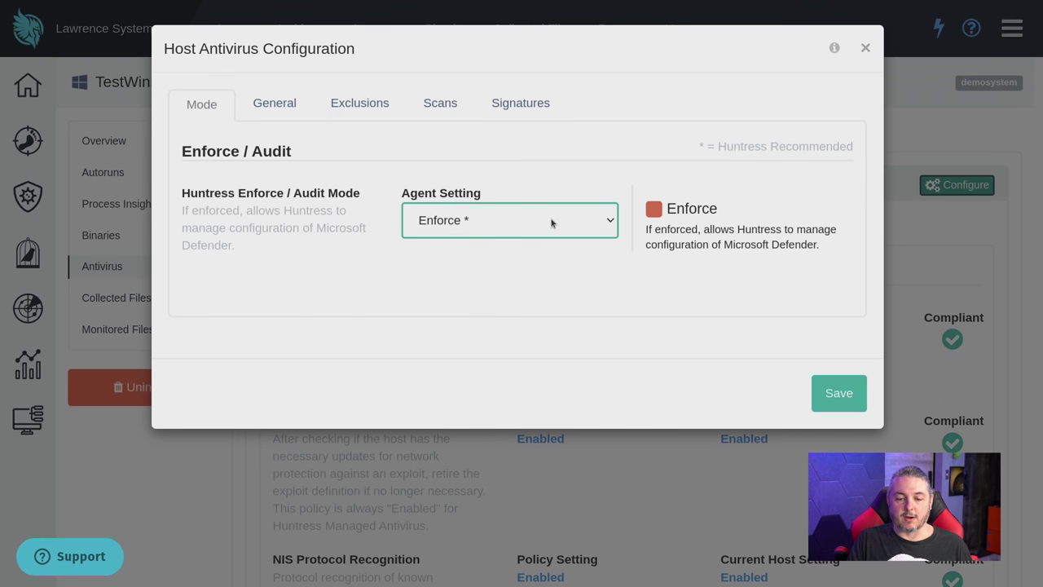
click(524, 225)
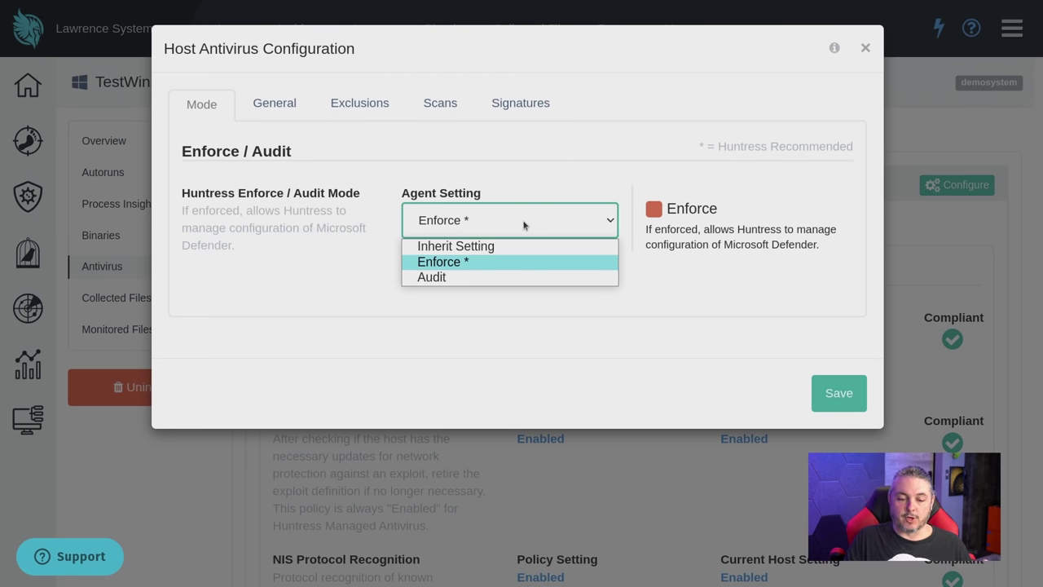
click(494, 277)
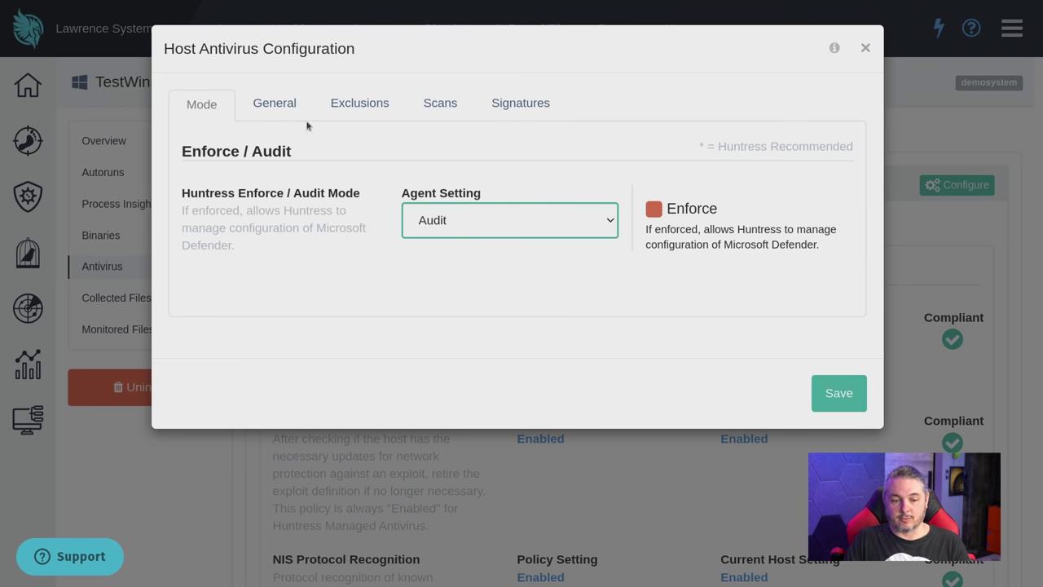
Look over the General, Exclusions and Signatures settings of the host antivirus configuration and return to the Mode settings
click(275, 105)
click(360, 104)
click(518, 104)
click(209, 107)
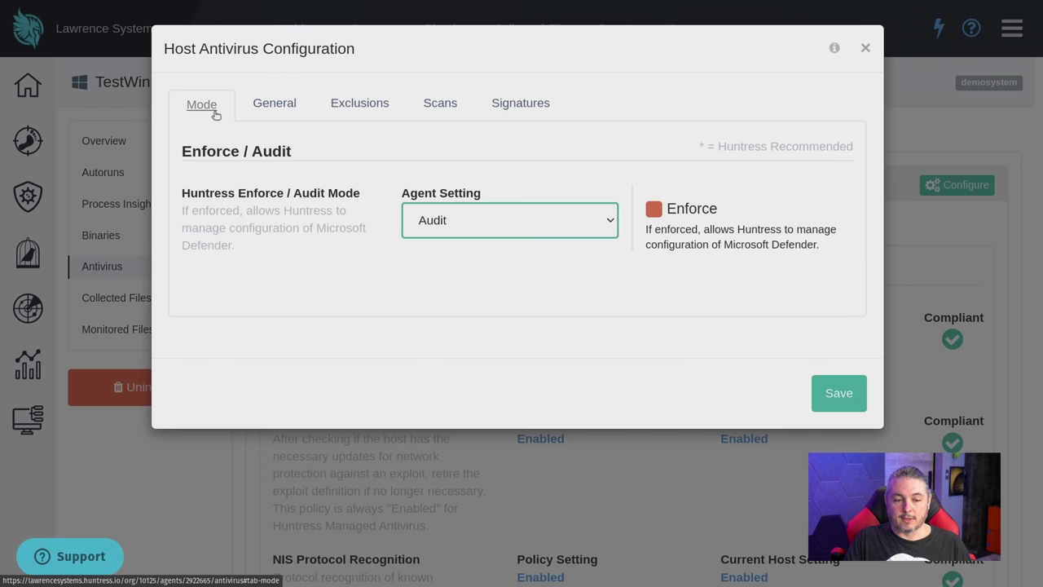
Set the agent's Huntress Enforce / Audit Mode back to the recommended Enforce option
click(461, 220)
click(452, 264)
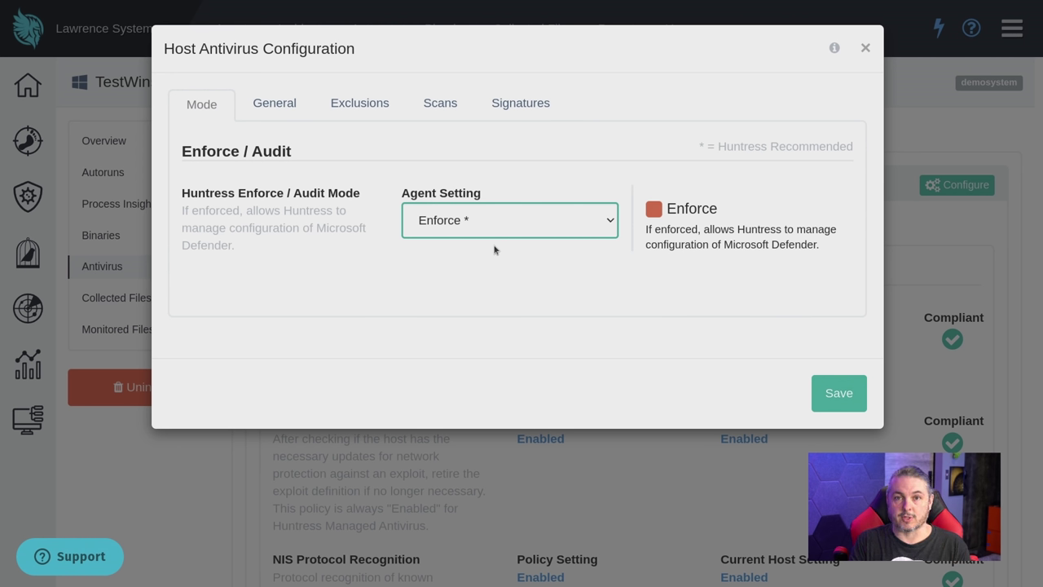
Look over the Hide Defender UI options, the path, extension and process exclusions, and the daily scan settings of the host antivirus configuration
click(273, 103)
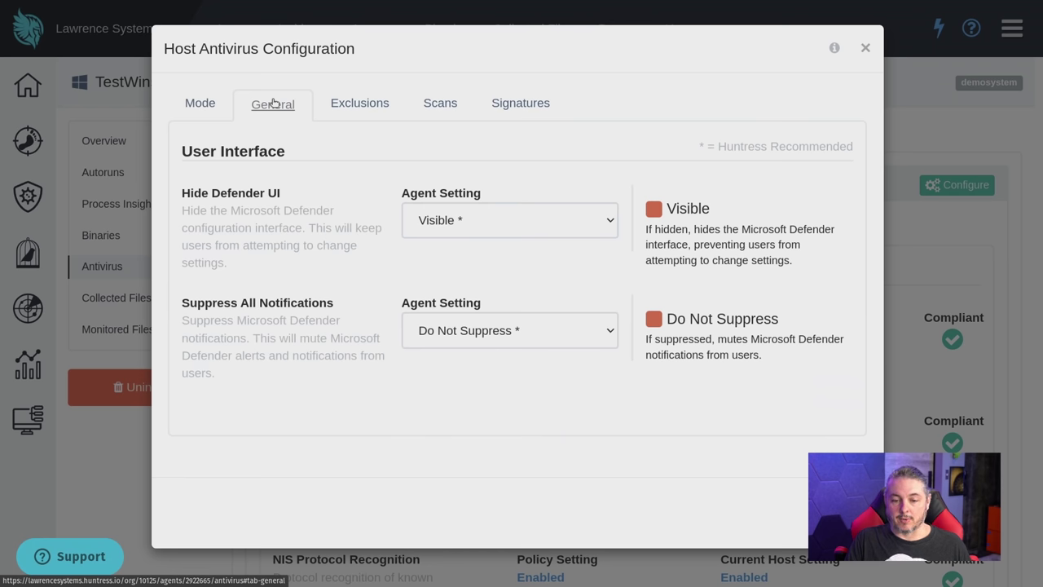
click(541, 221)
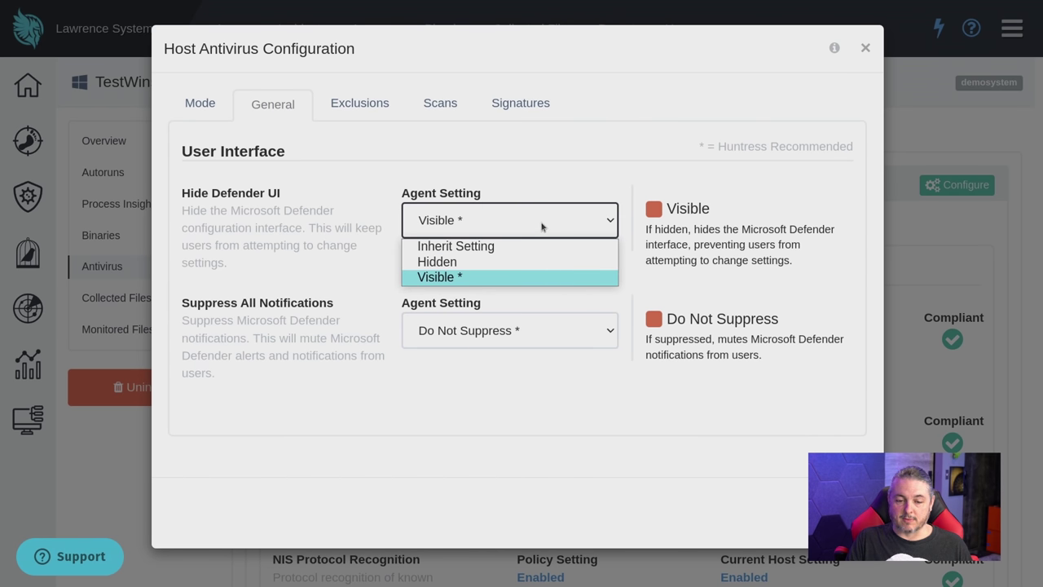
click(541, 227)
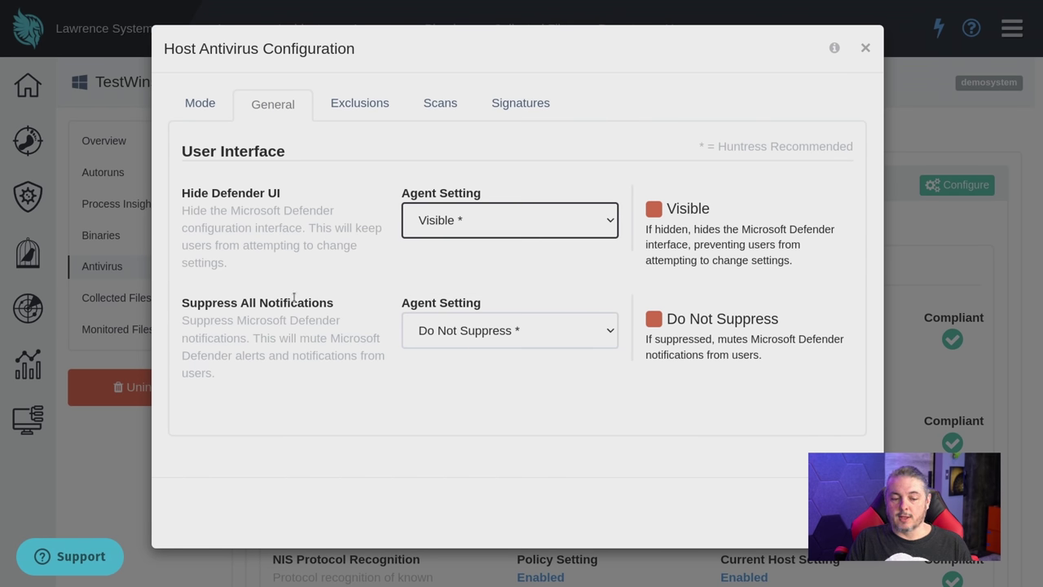
click(342, 106)
scroll(456, 326, down, 5)
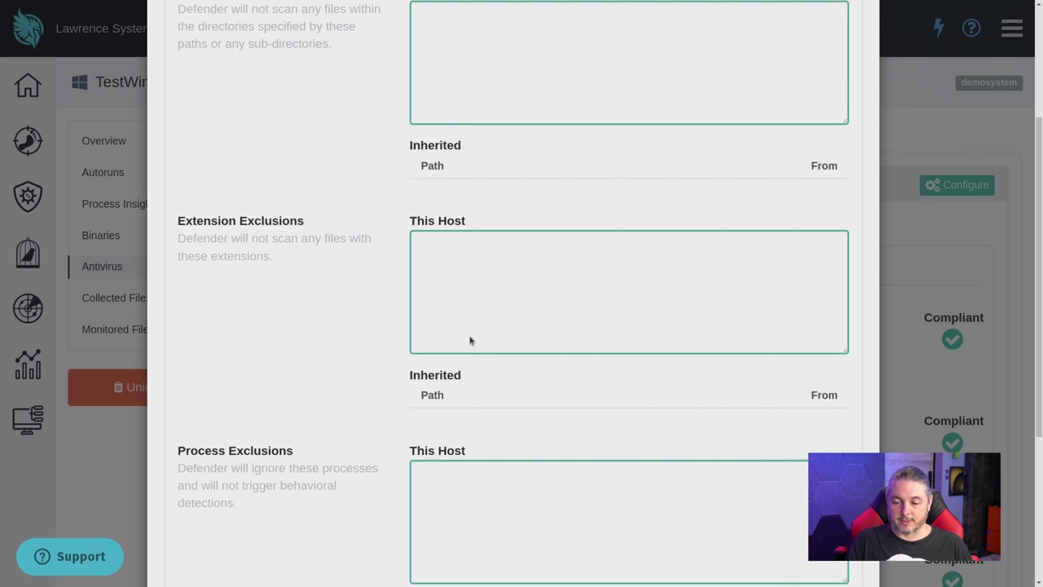
scroll(471, 364, up, 5)
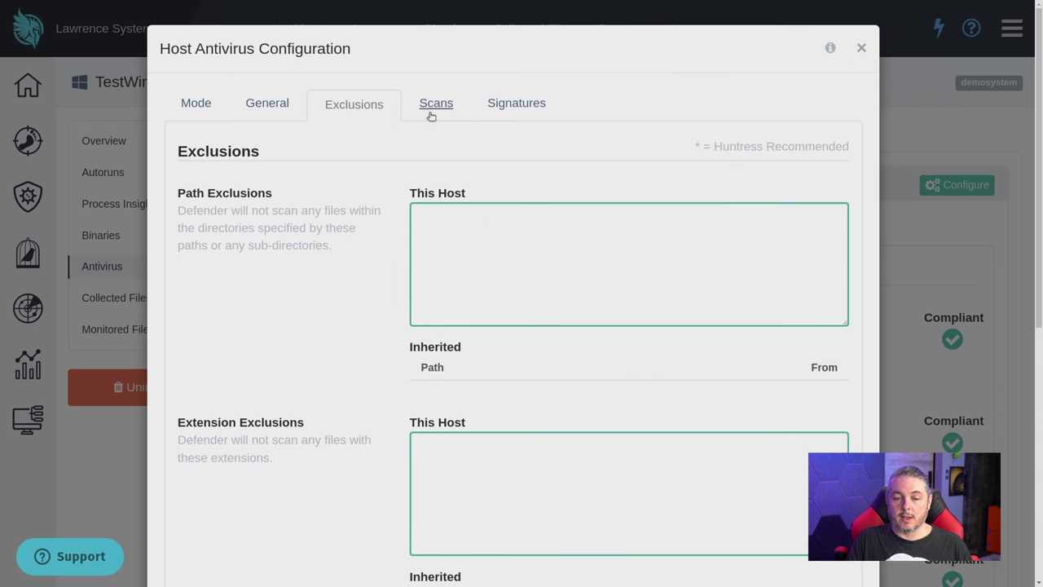
click(431, 112)
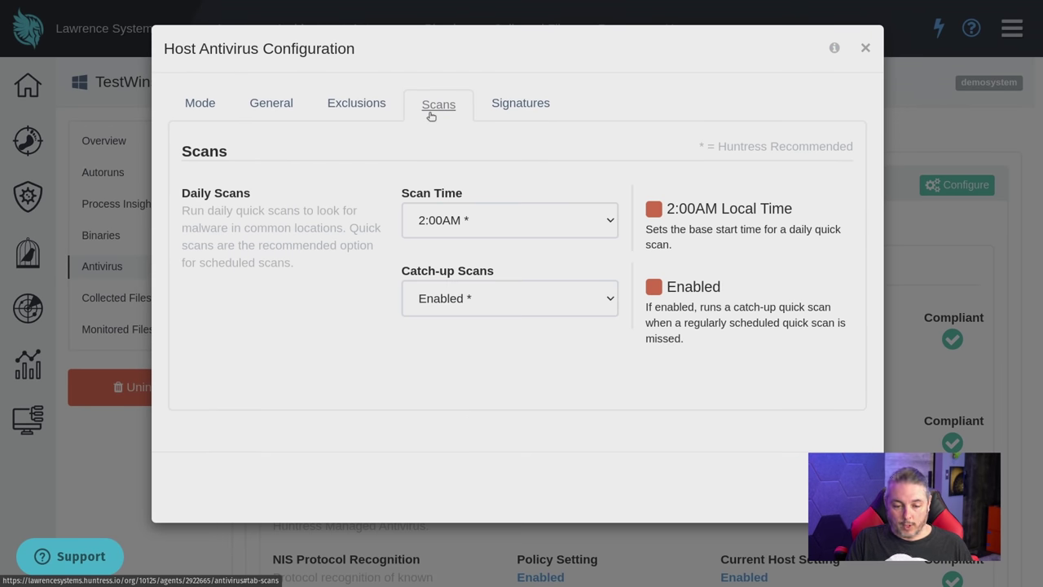
Set the agent's Signature Update Interval to 4 hours and save the host antivirus configuration
click(517, 108)
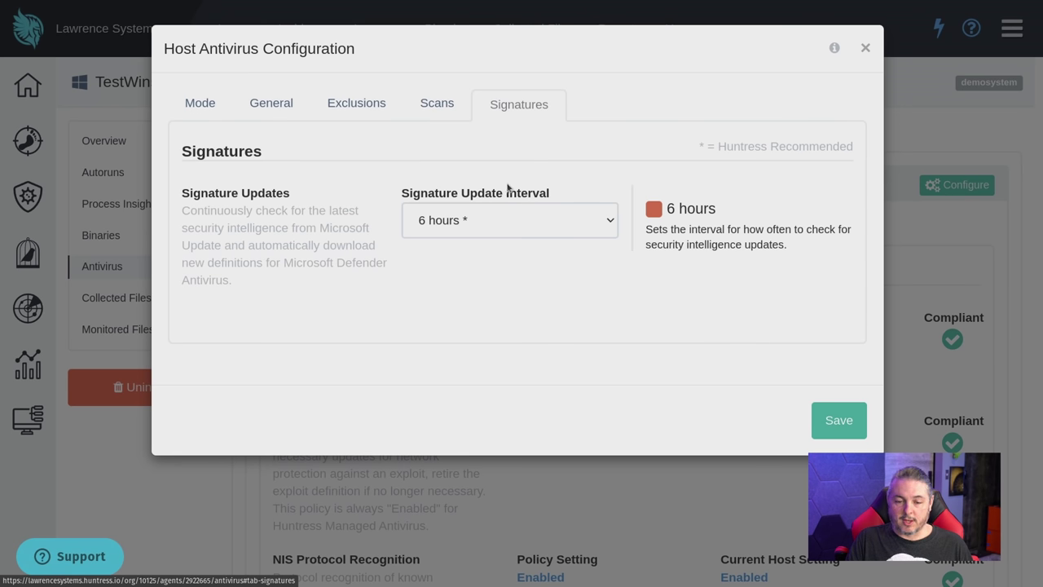
click(492, 218)
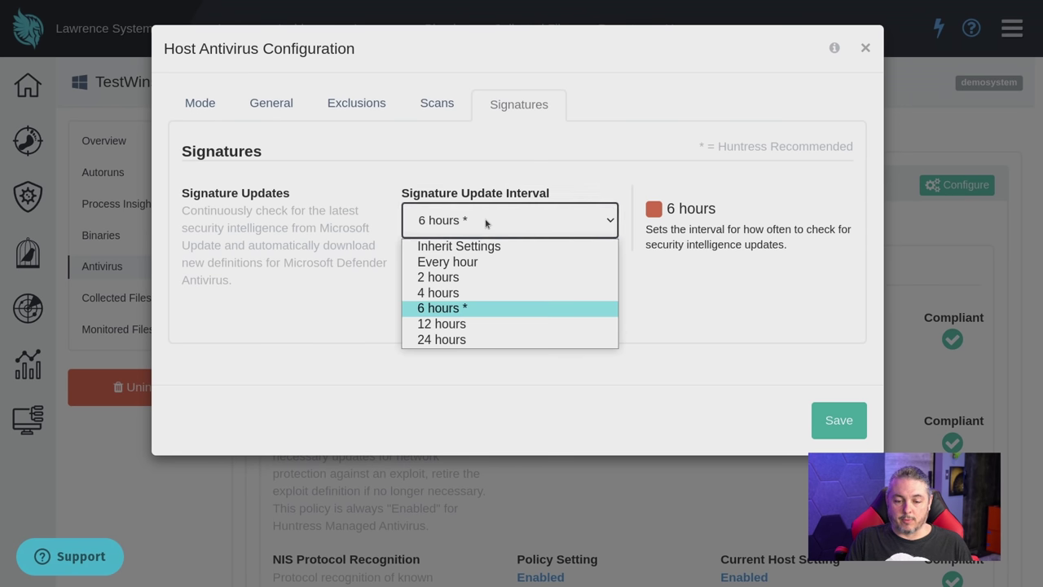
click(472, 292)
click(857, 430)
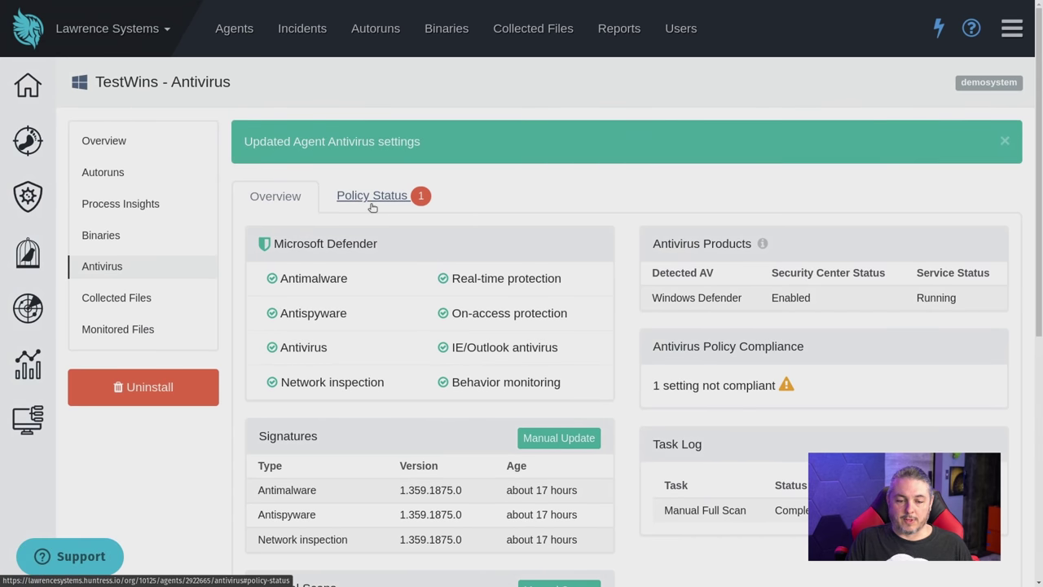
Check the compliance of the signature settings in the antivirus policy status of TestWins
click(372, 202)
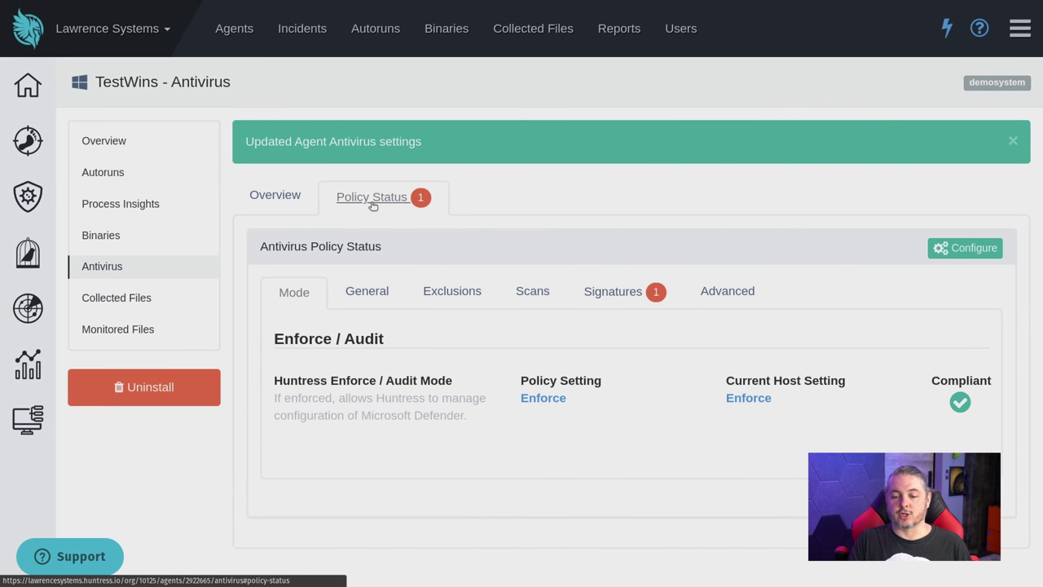
click(607, 293)
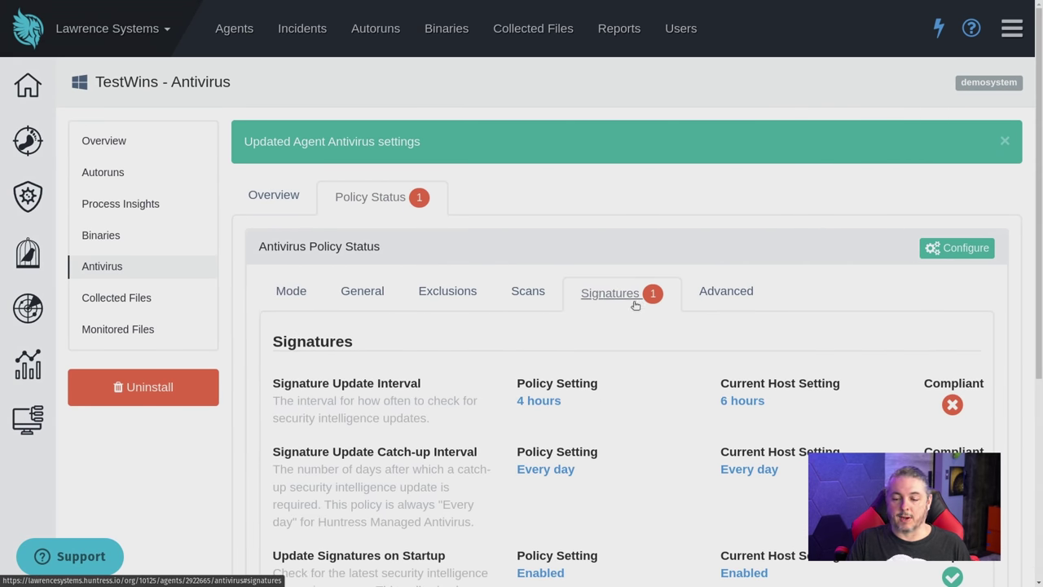
scroll(605, 408, down, 2)
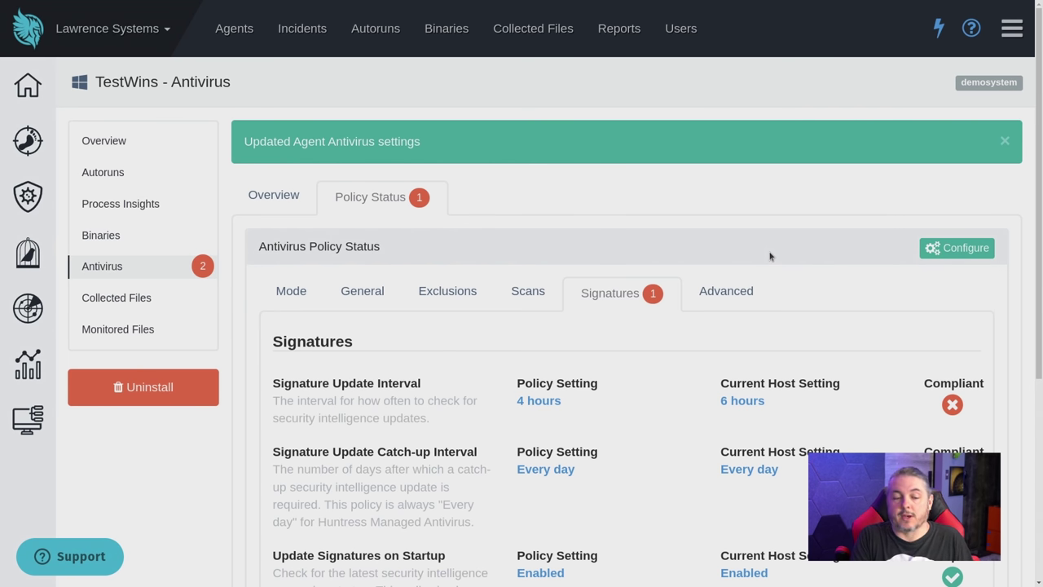
Open the monitored files of TestWins and examine the canary documents and their paths
click(118, 329)
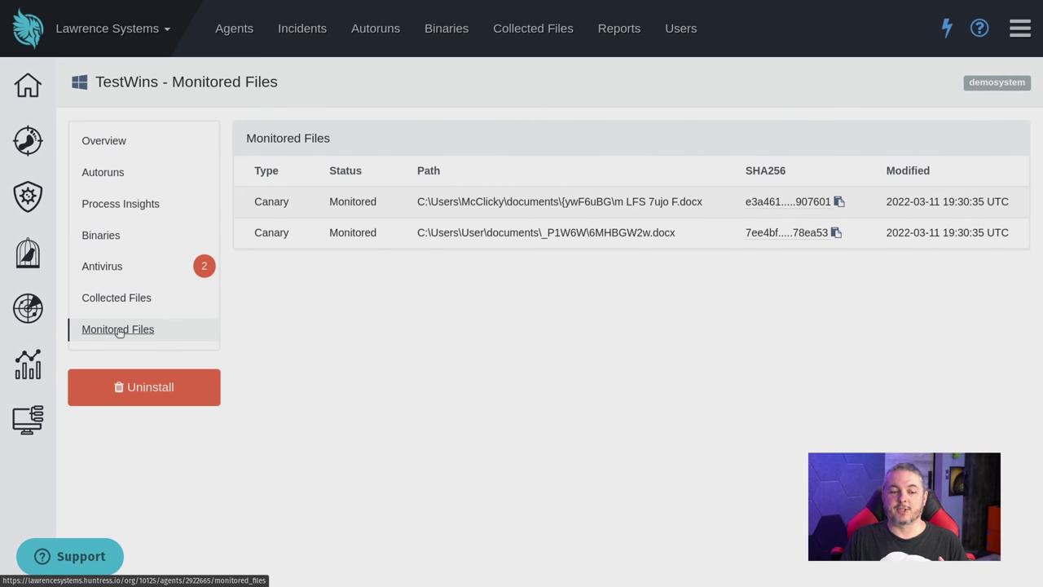
drag(254, 201, 767, 270)
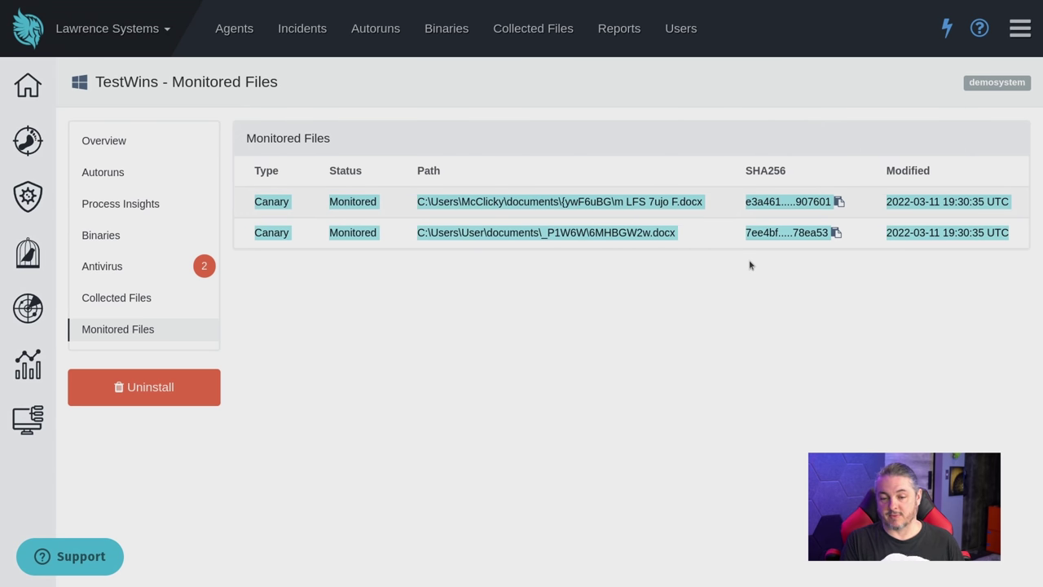
drag(551, 203, 649, 236)
click(576, 237)
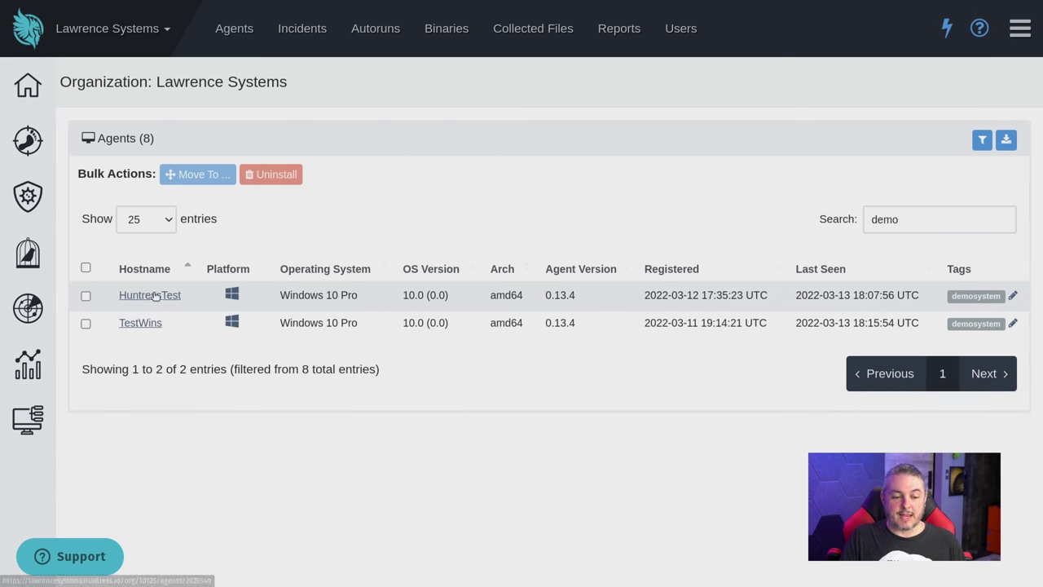
Open the HuntressTest agent and check its malicious and suspicious autoruns
click(130, 299)
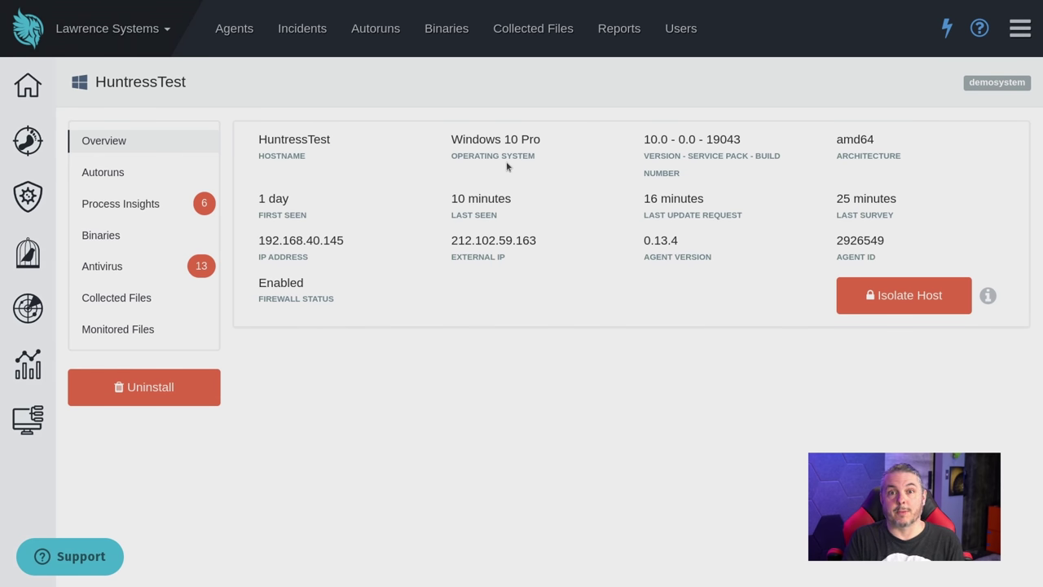
click(118, 178)
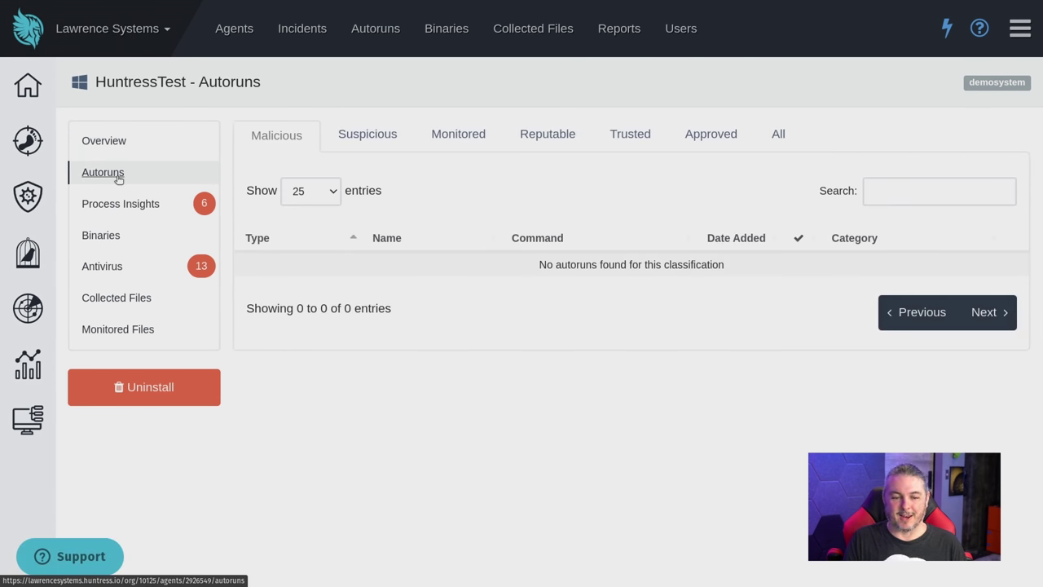
click(348, 142)
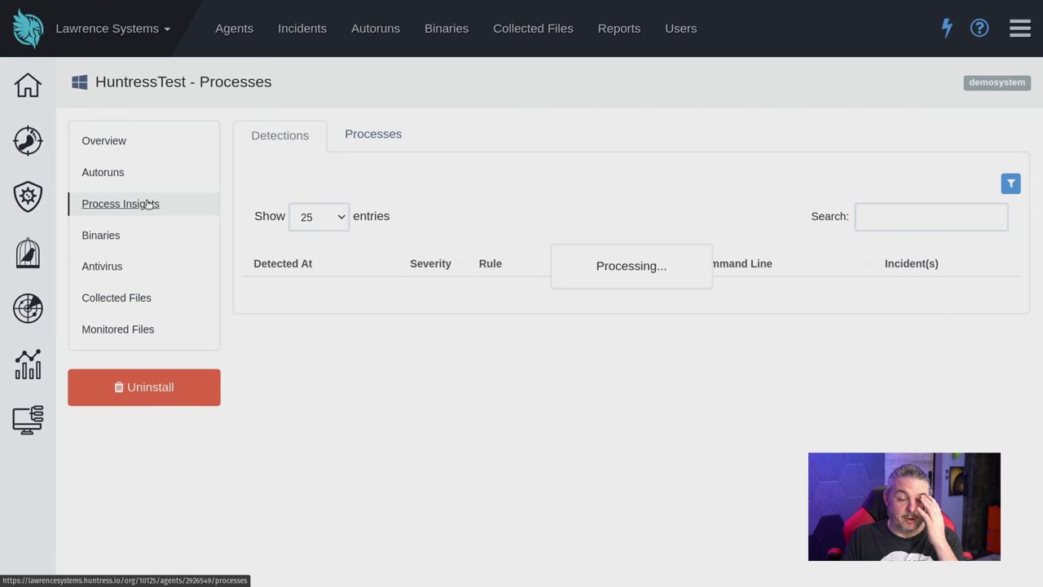
Review the Process Insights detections of HuntressTest through to the Registry Dump of SAM Creds and Secrets rule
scroll(541, 325, down, 3)
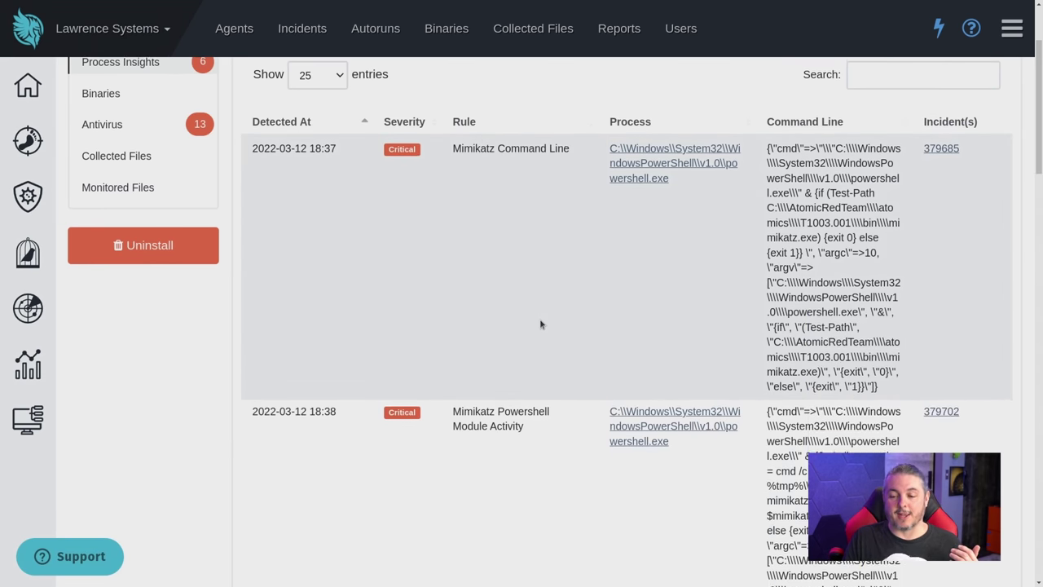
scroll(541, 325, up, 3)
scroll(541, 324, down, 3)
scroll(540, 322, down, 1)
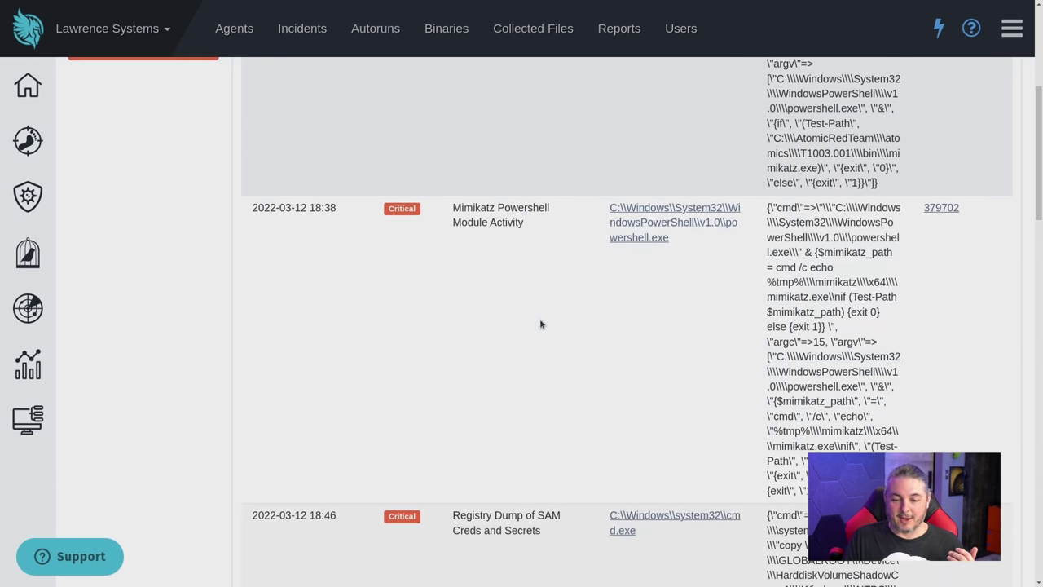
scroll(558, 238, down, 3)
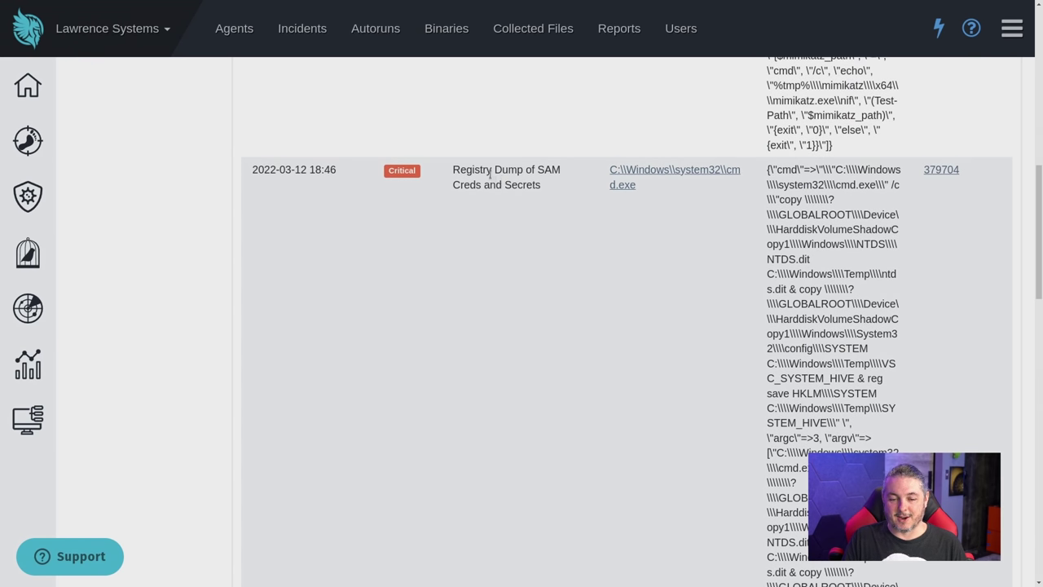
drag(449, 171, 580, 194)
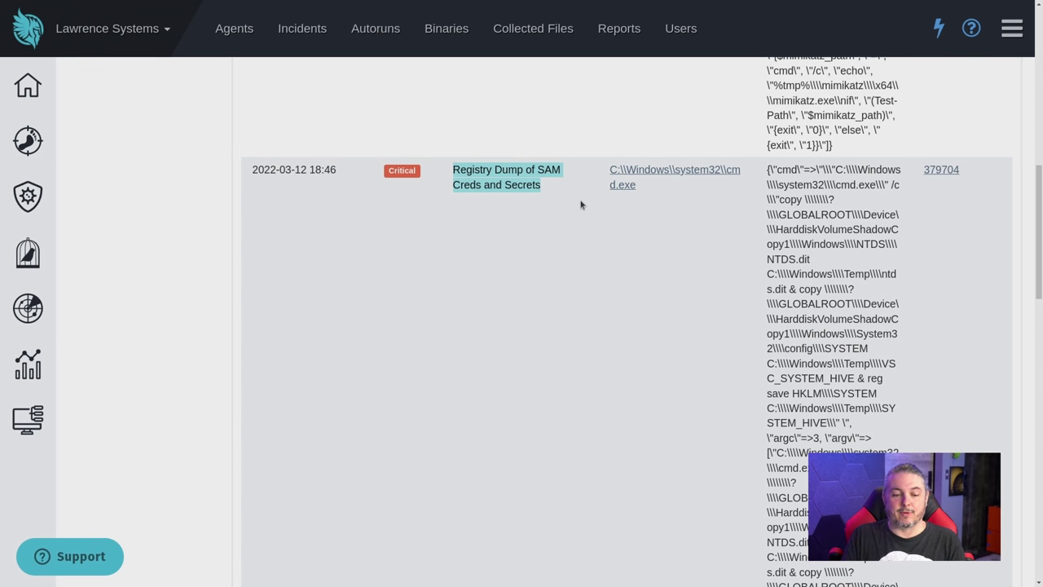
Examine the process path and command line of the Mimikatz Powershell Module Activity detection and the other detections on HuntressTest
scroll(581, 205, up, 8)
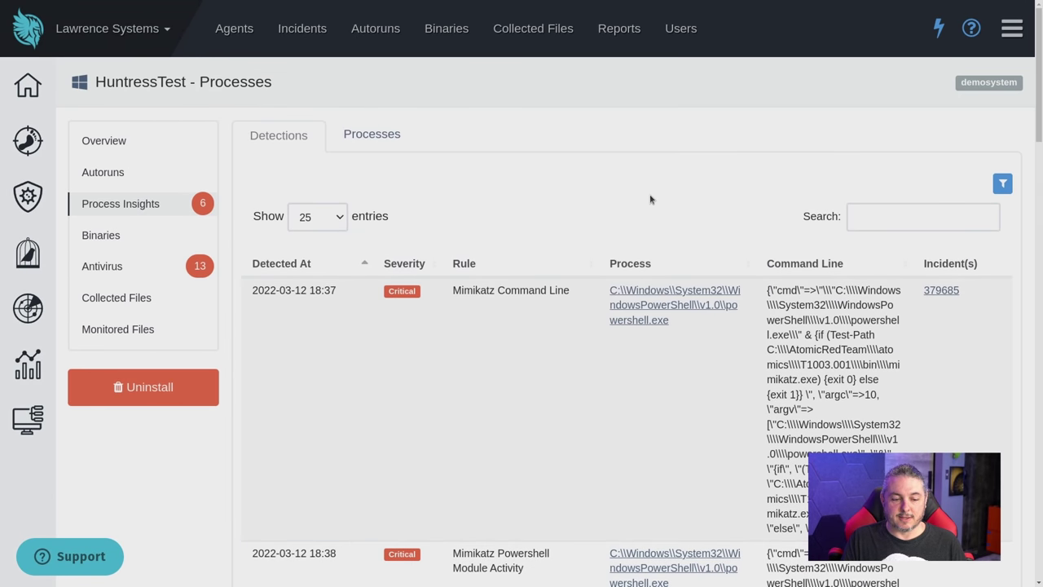
scroll(650, 199, down, 1)
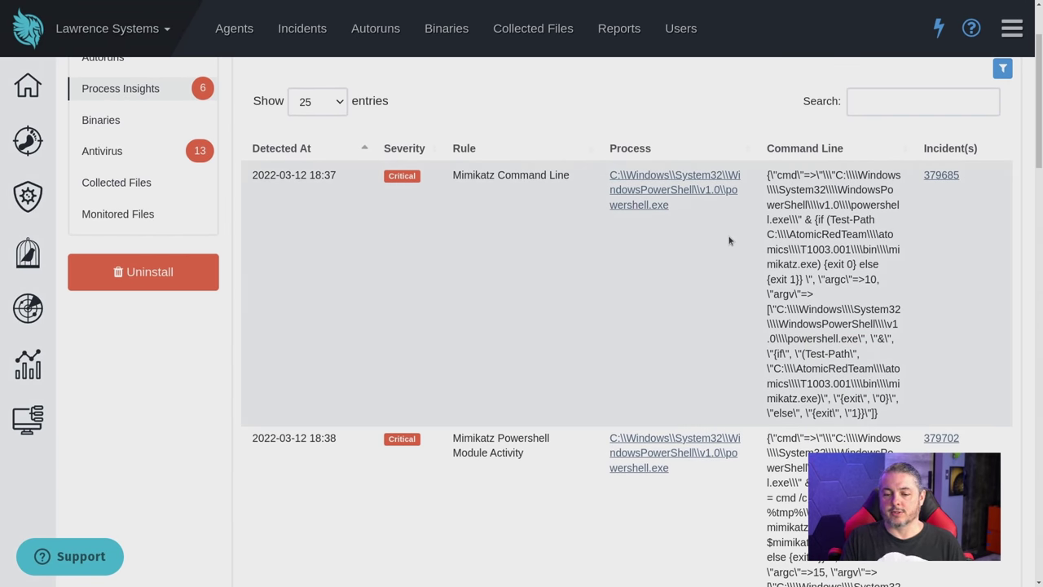
scroll(729, 240, down, 1)
drag(684, 368, 610, 325)
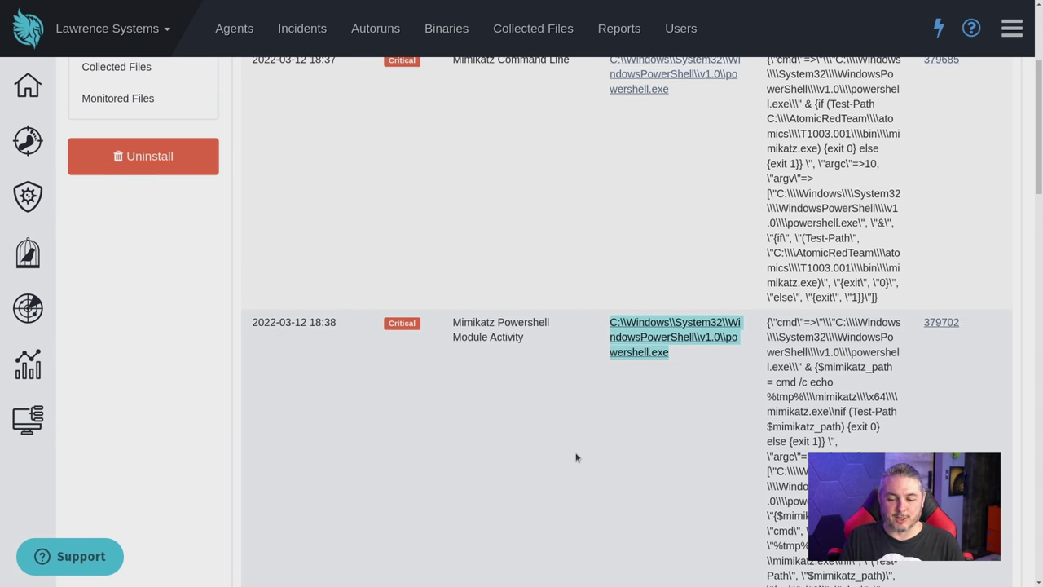
scroll(576, 456, down, 2)
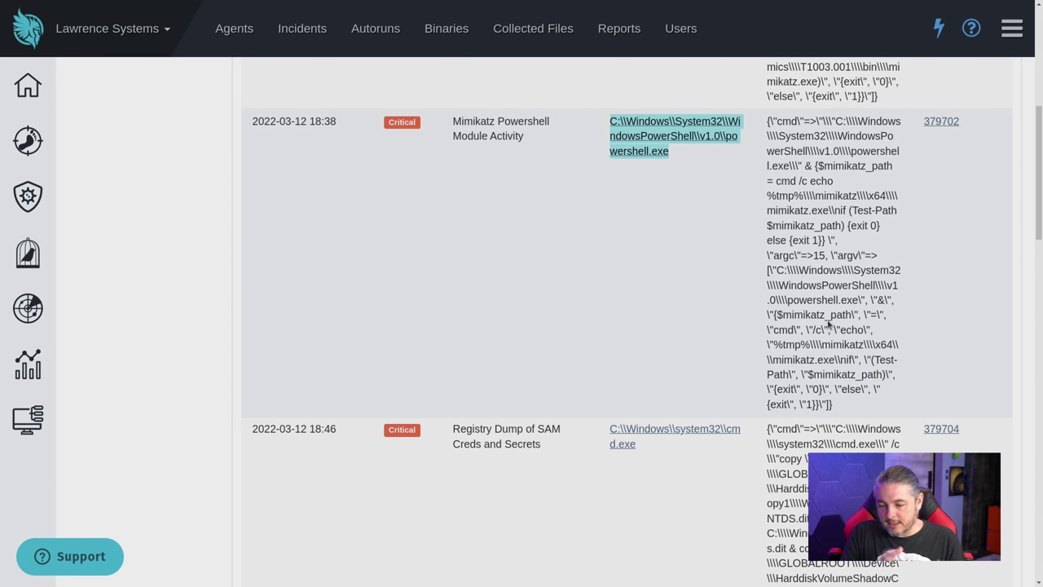
scroll(828, 324, down, 5)
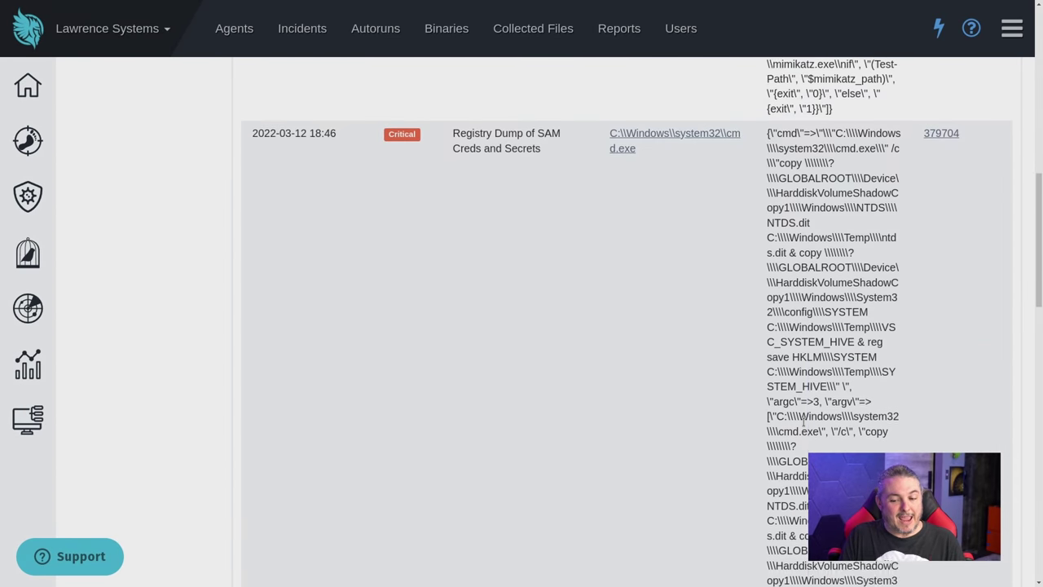
scroll(804, 421, up, 3)
scroll(804, 421, up, 8)
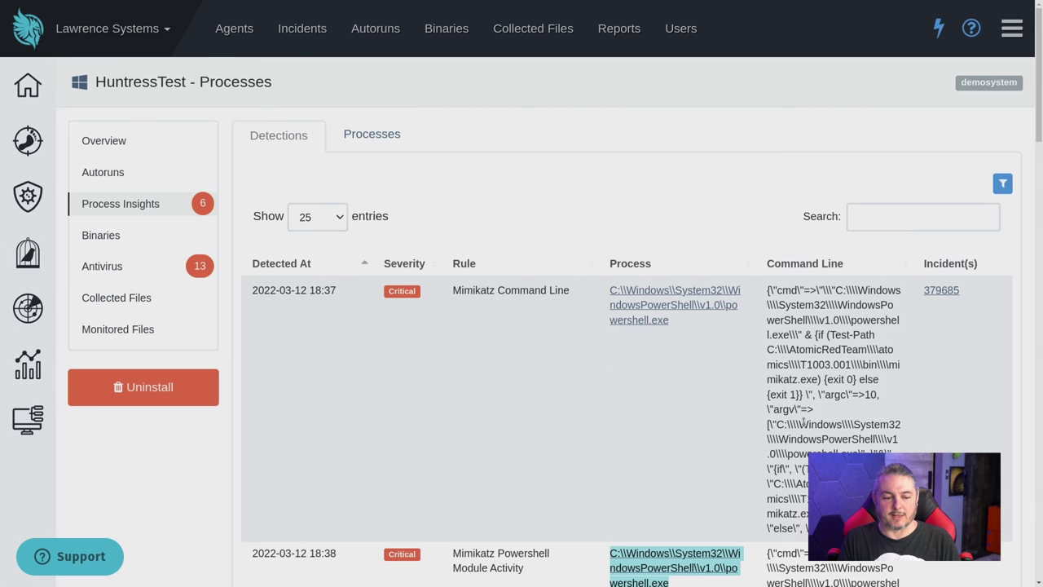
Open the antivirus overview of HuntressTest and review its list of Microsoft Defender detections
click(130, 266)
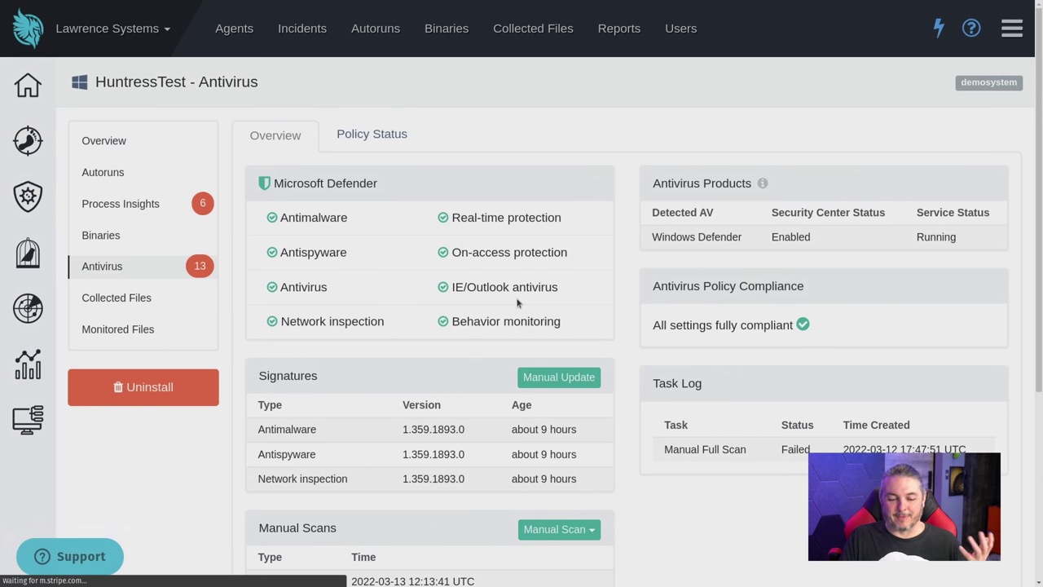
scroll(516, 326, down, 3)
scroll(517, 320, down, 6)
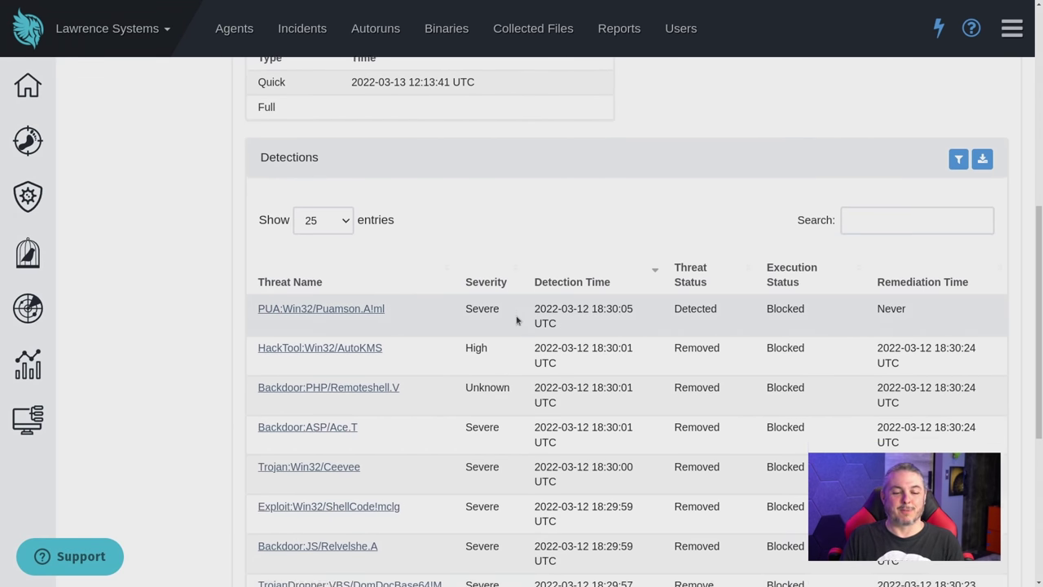
scroll(516, 320, up, 3)
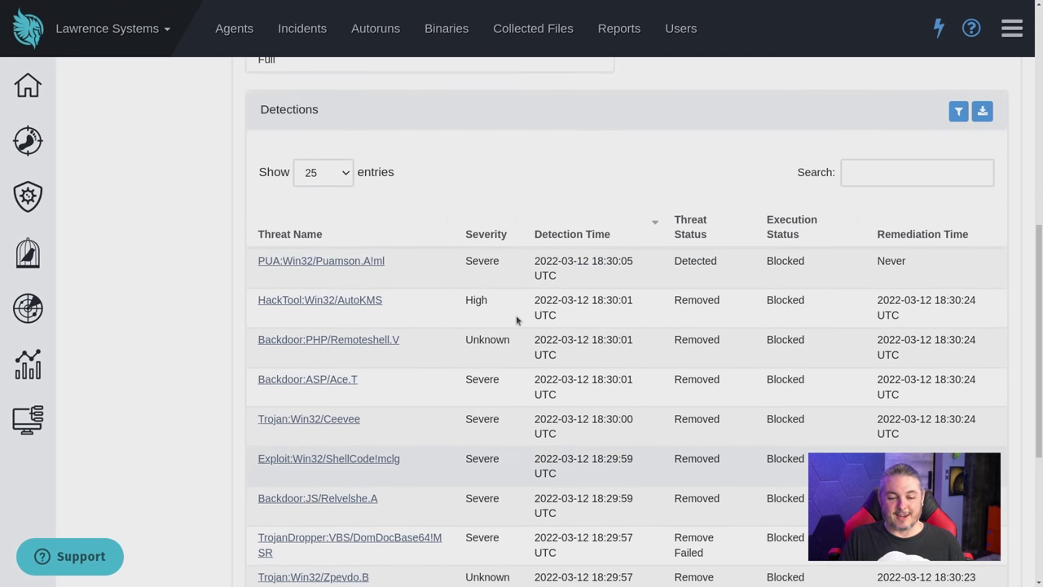
Inspect the details of the PUA:Win32/Puamson.A!ml detection, including its OS Resources file path, and return to the detections list
click(340, 266)
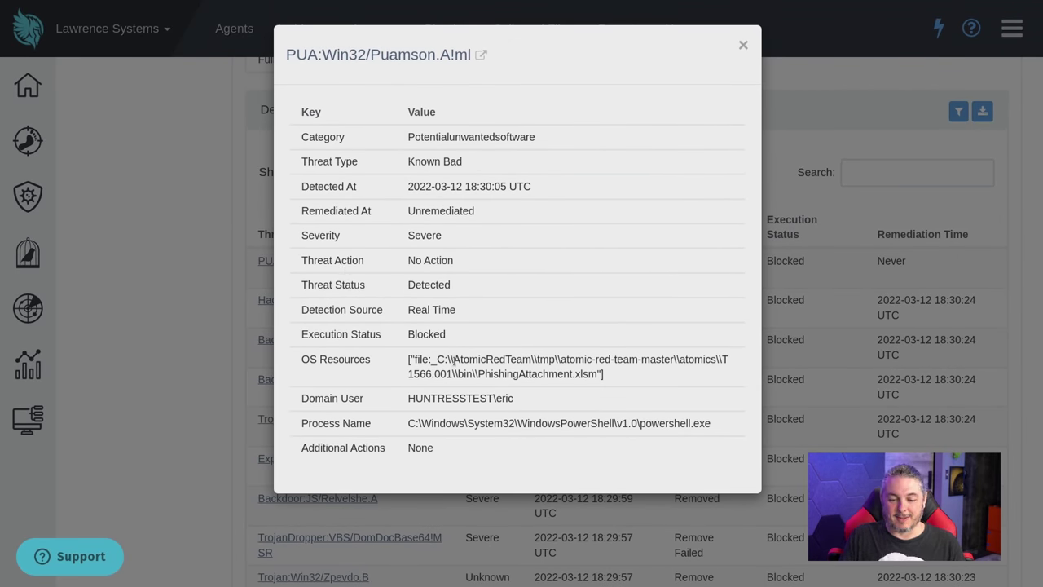
drag(454, 359, 561, 359)
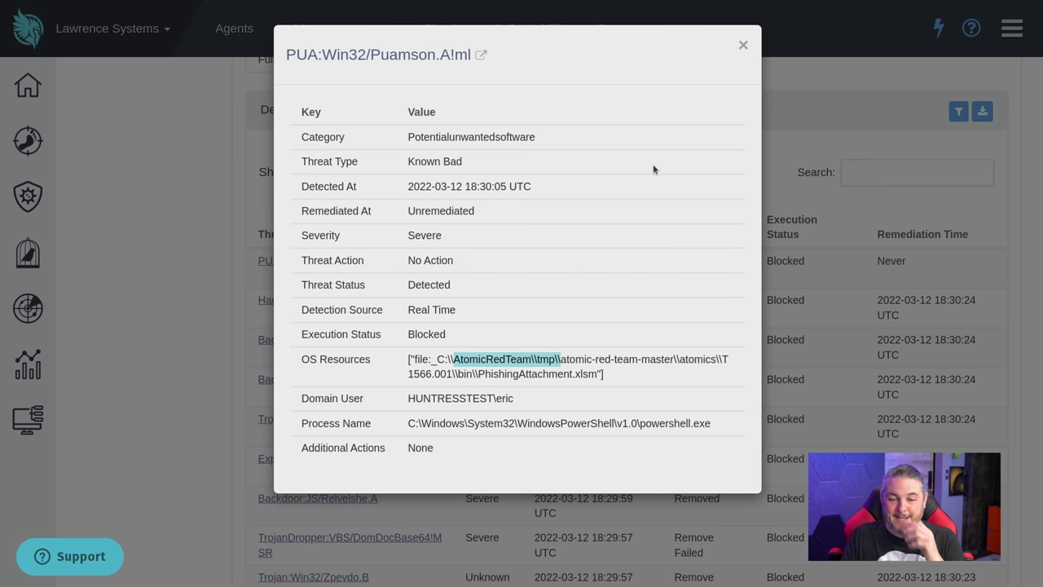
click(744, 45)
scroll(533, 160, down, 1)
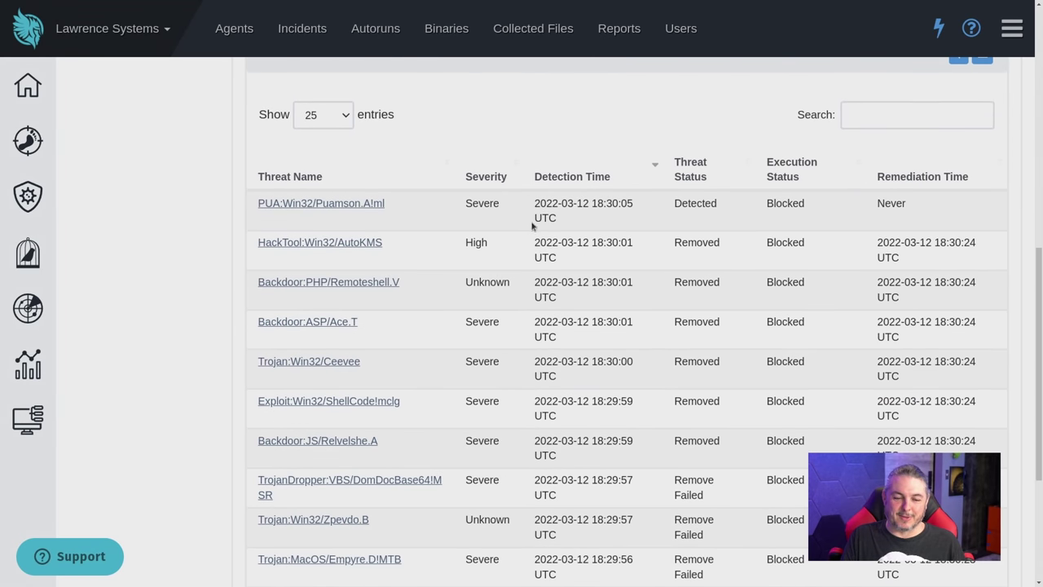
Inspect the details of the HackTool:Win32/AutoKMS detection, including its OS Resources file path, and return to the detections list
scroll(410, 240, down, 1)
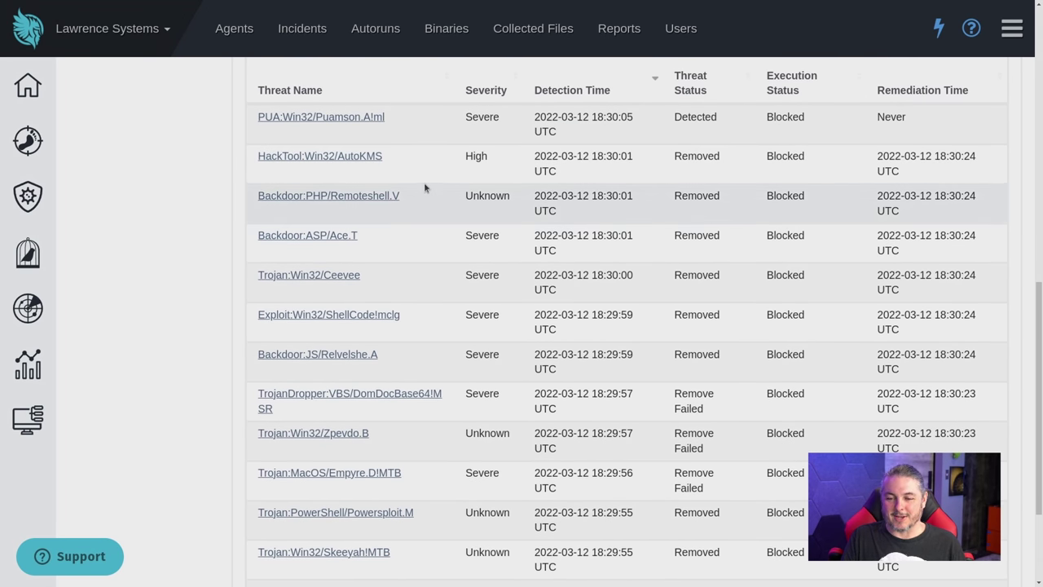
click(292, 157)
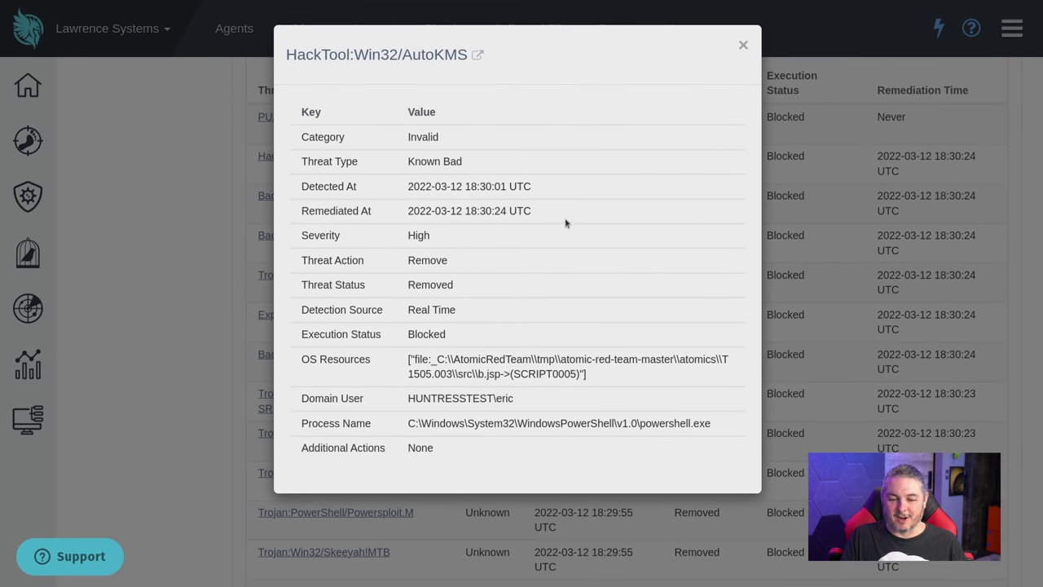
triple_click(742, 47)
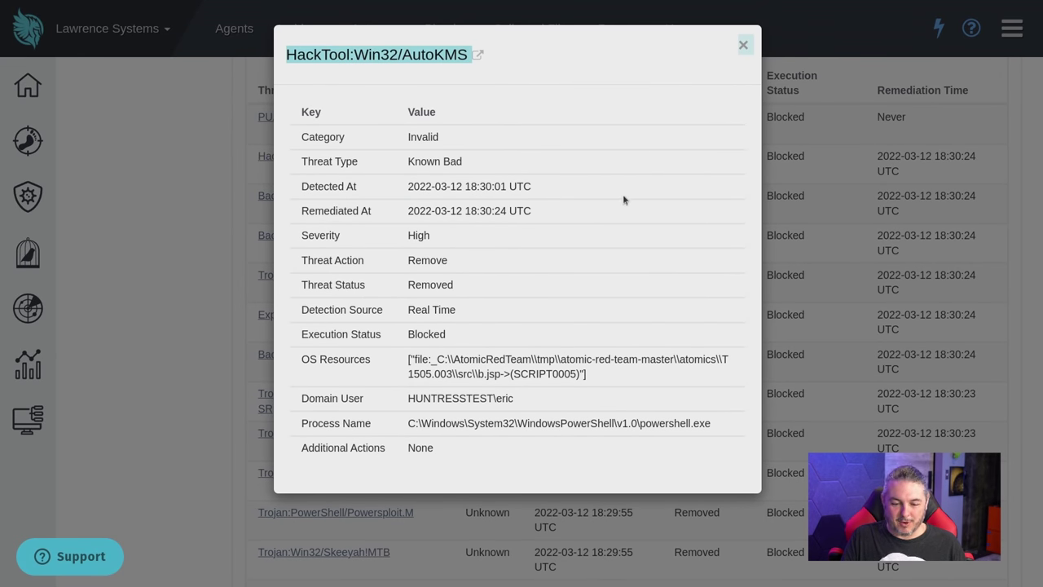
drag(453, 359, 533, 367)
click(743, 45)
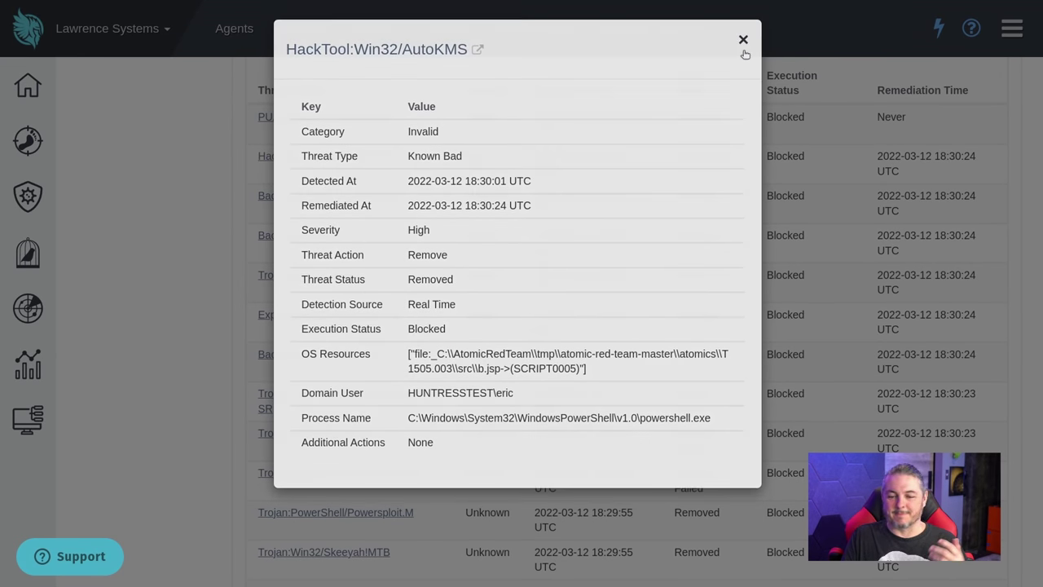
Examine the details of the Exploit:Win32/ShellCode!mclg detection, close them, and review the Microsoft Defender status on HuntressTest's antivirus overview
scroll(581, 246, down, 2)
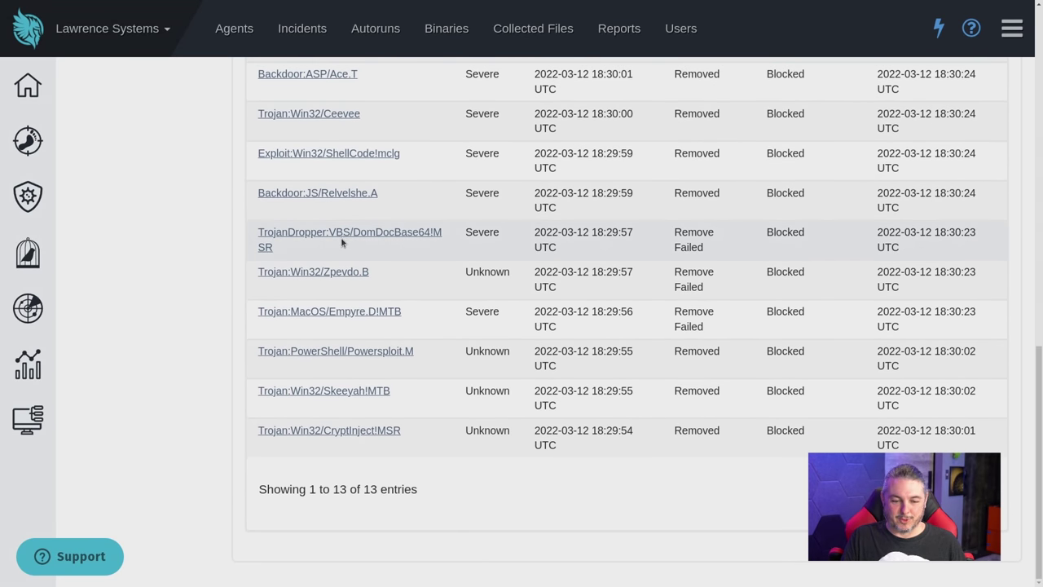
click(347, 157)
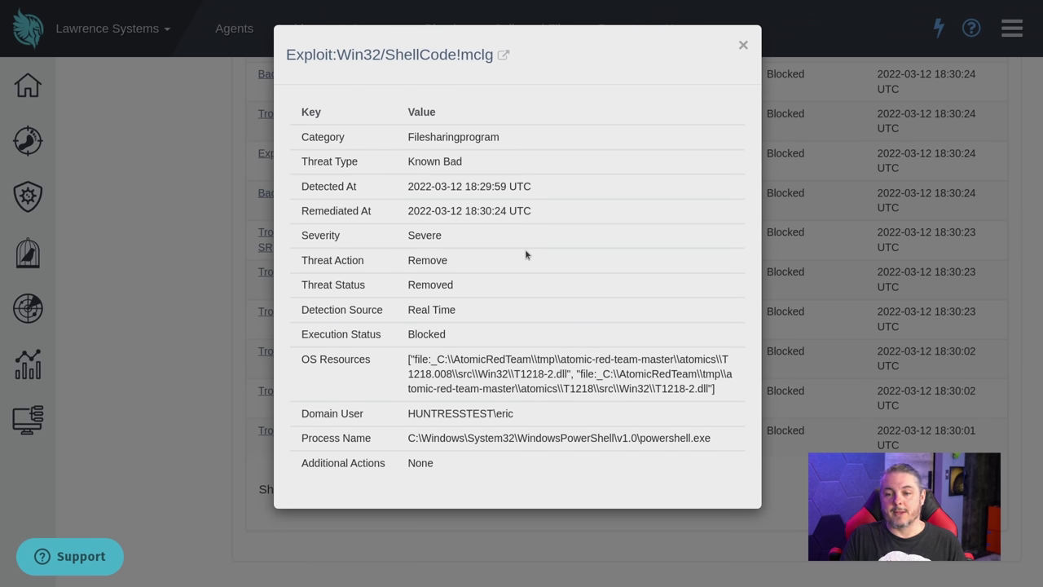
click(742, 45)
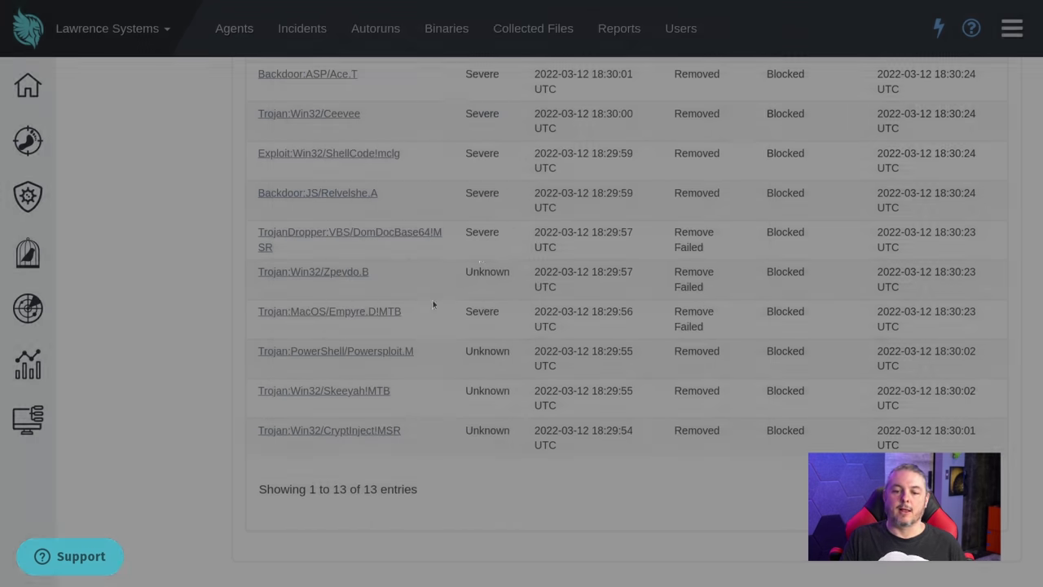
scroll(421, 309, up, 5)
scroll(423, 316, up, 4)
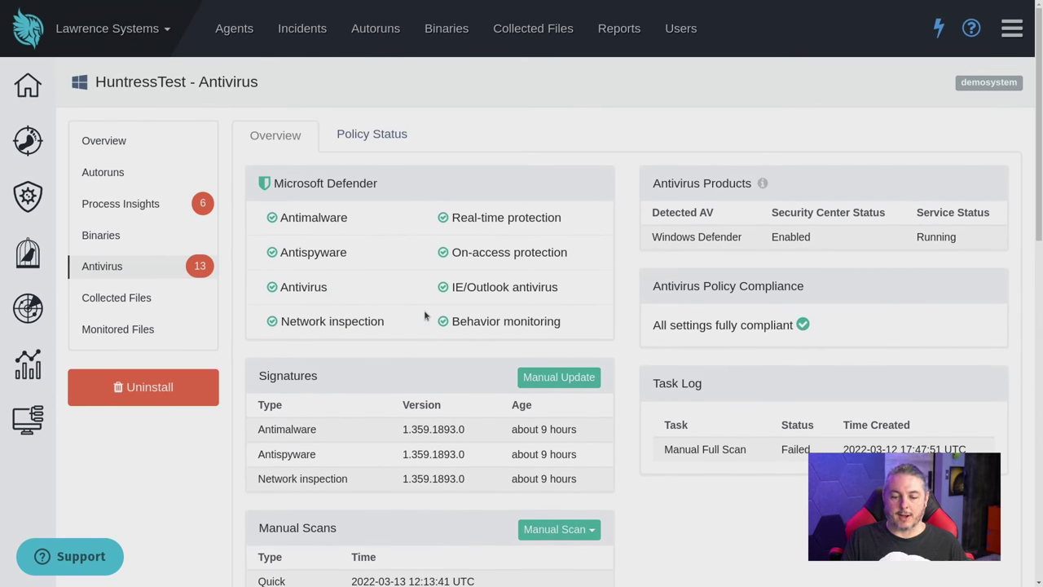
scroll(425, 315, down, 2)
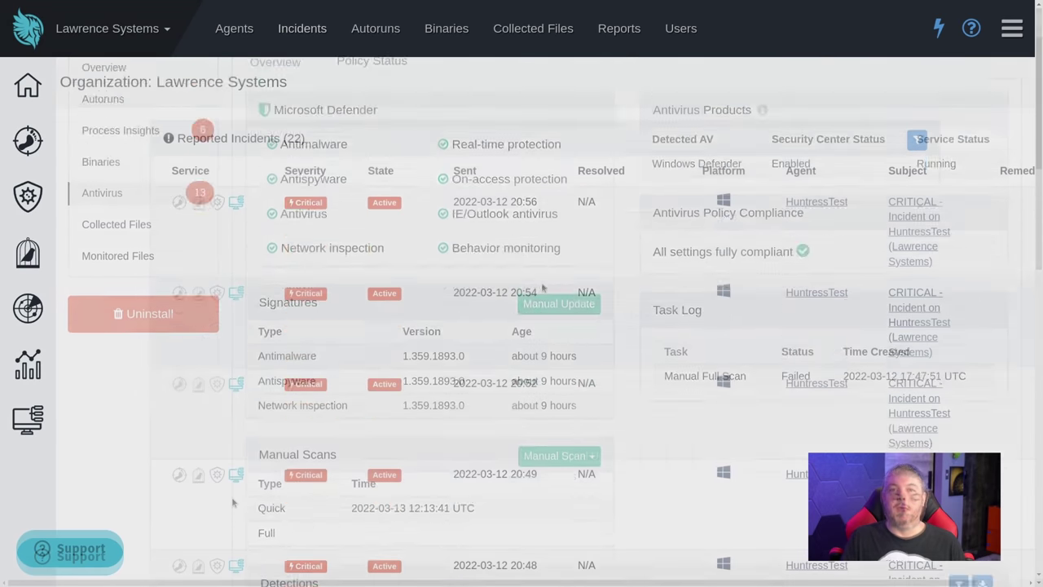